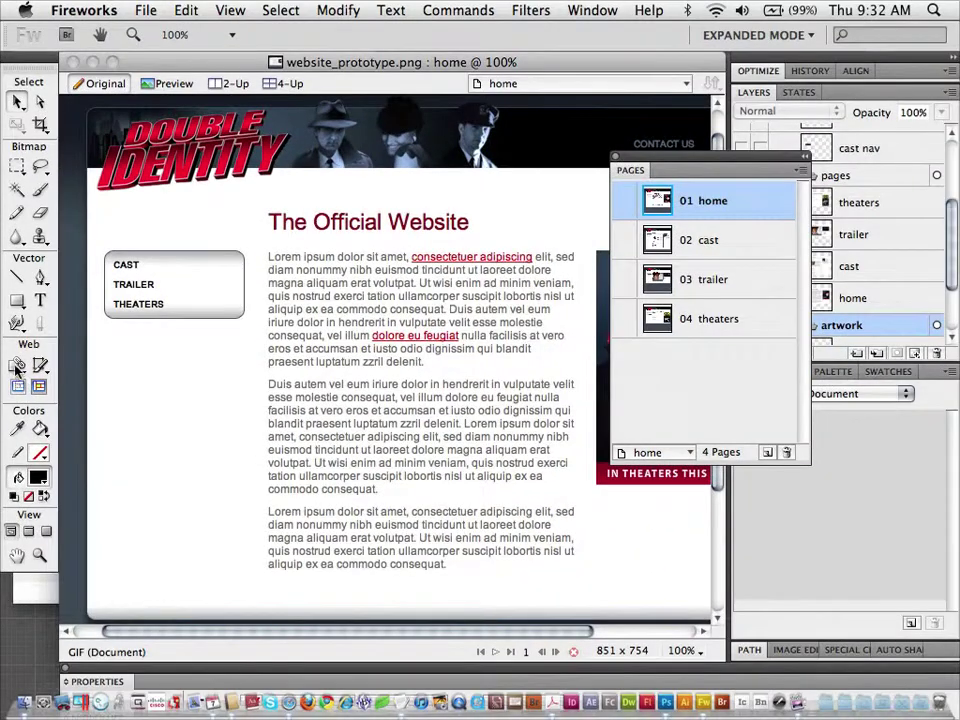
Switch to the Rectangle Hotspot tool in the Web section of Tools.
{"action": "left_click", "coordinate": [17, 366]}
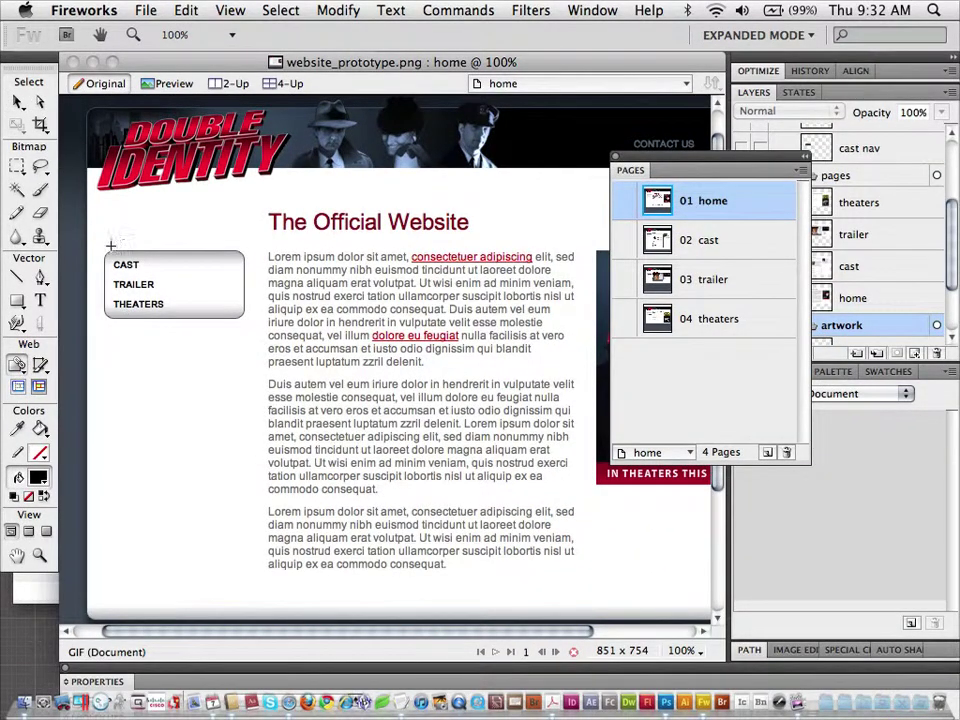
Draw a hotspot over the CAST button and reveal it under the Web Layer folder in Layers.
{"action": "left_click_drag", "start_coordinate": [102, 250], "coordinate": [250, 275]}
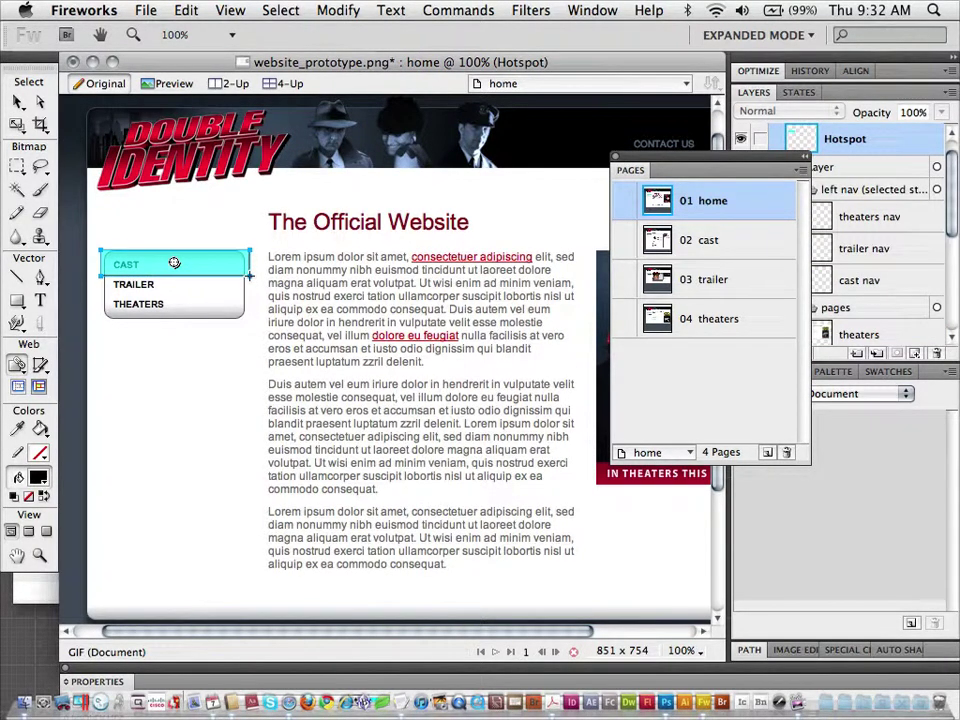
{"action": "left_click_drag", "start_coordinate": [690, 161], "coordinate": [522, 214]}
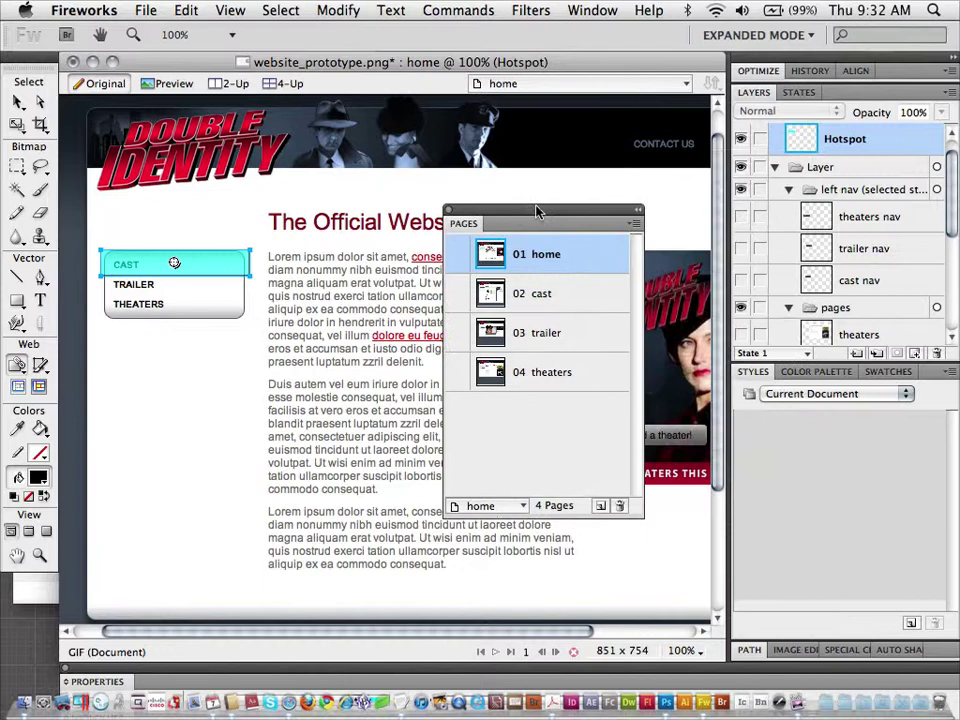
{"action": "scroll", "coordinate": [843, 140], "scroll_direction": "up", "scroll_amount": 1}
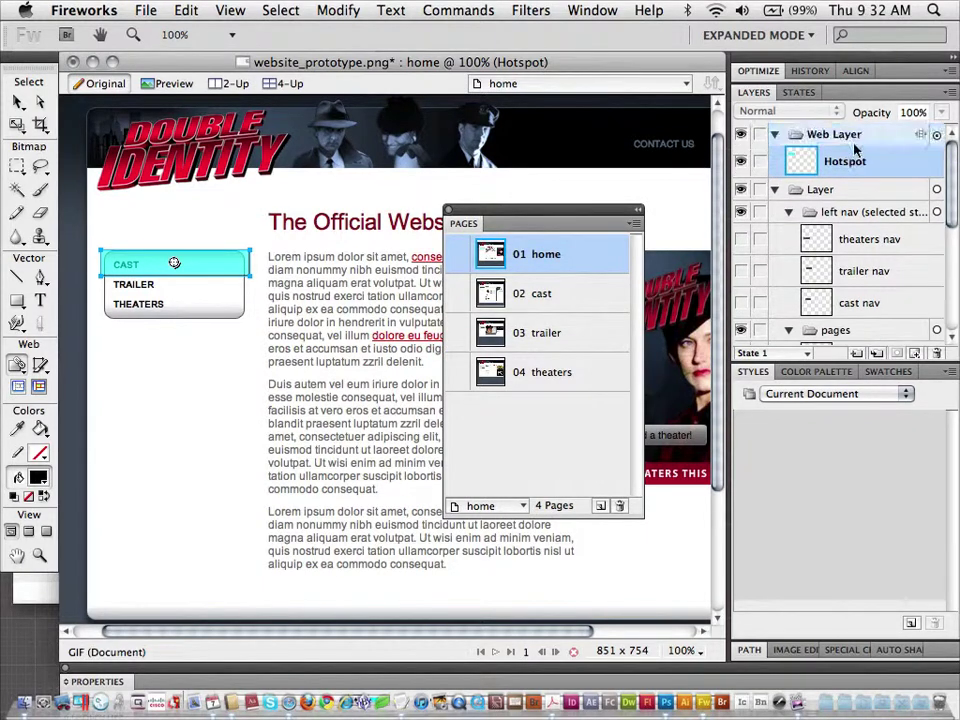
{"action": "left_click", "coordinate": [775, 135]}
{"action": "left_click", "coordinate": [775, 135]}
{"action": "left_click", "coordinate": [775, 135]}
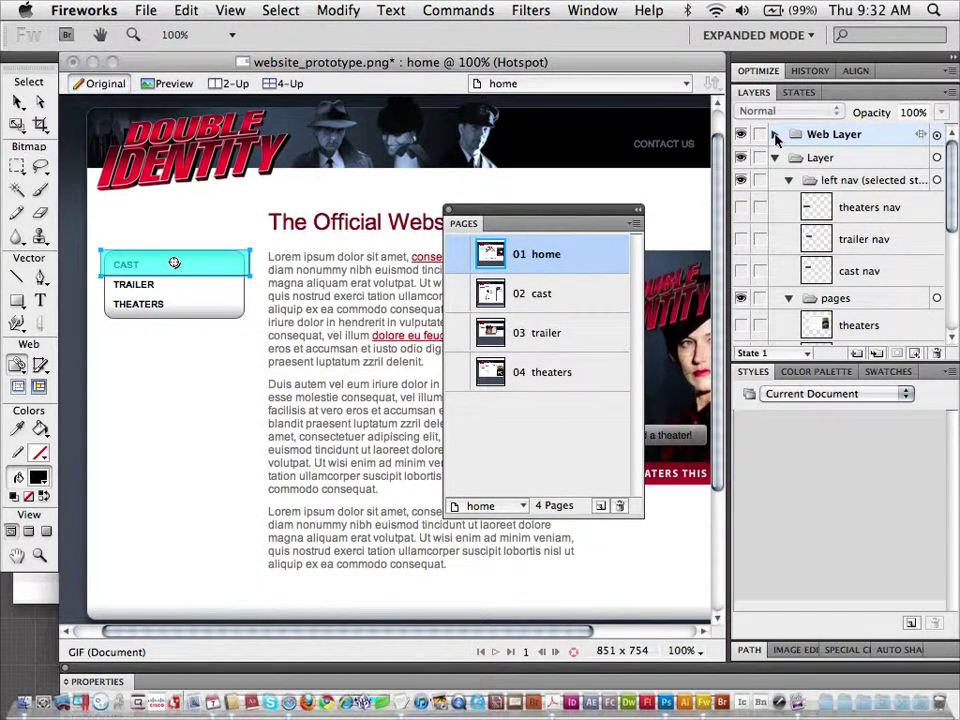
{"action": "left_click", "coordinate": [775, 135]}
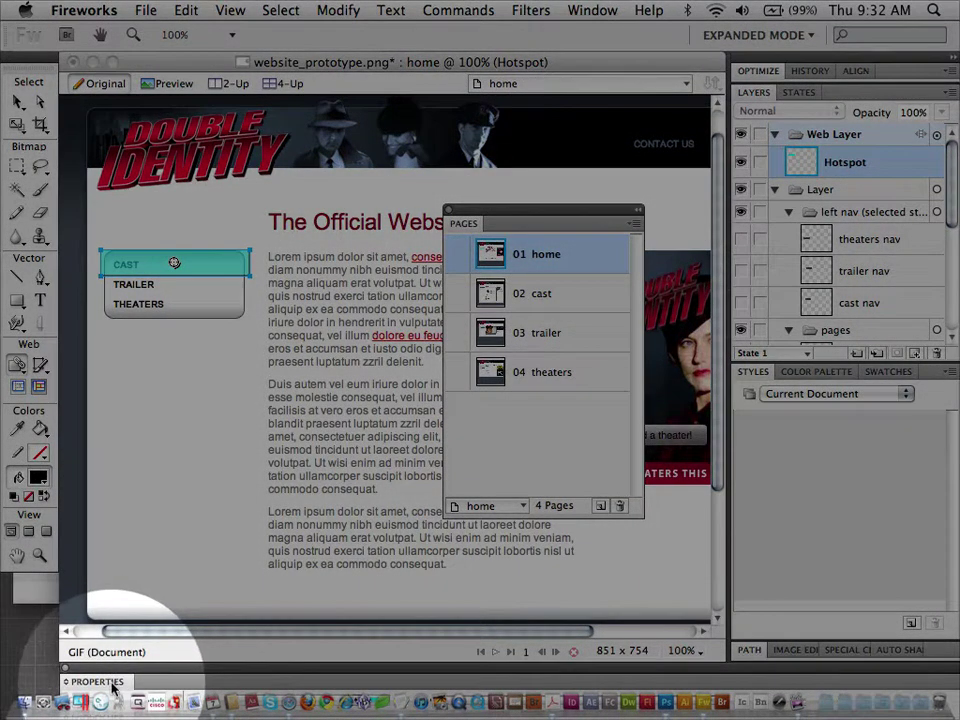
Dock the hotspot's Properties panel full-width along the bottom, showing its Link page choices.
{"action": "left_click", "coordinate": [105, 681]}
{"action": "left_click_drag", "start_coordinate": [127, 584], "coordinate": [68, 535]}
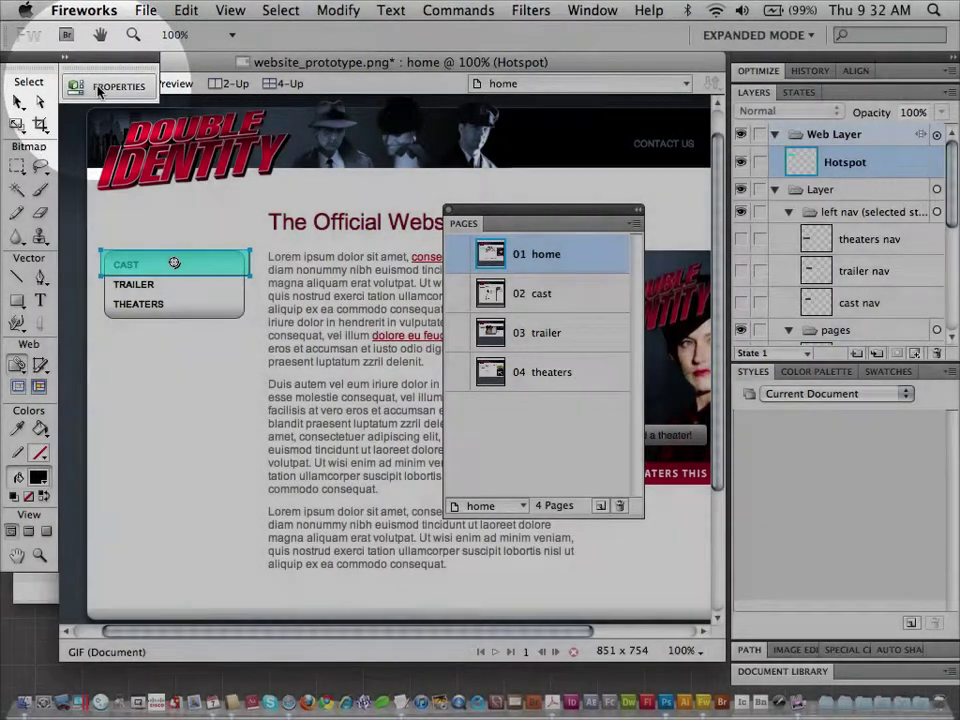
{"action": "left_click", "coordinate": [100, 86]}
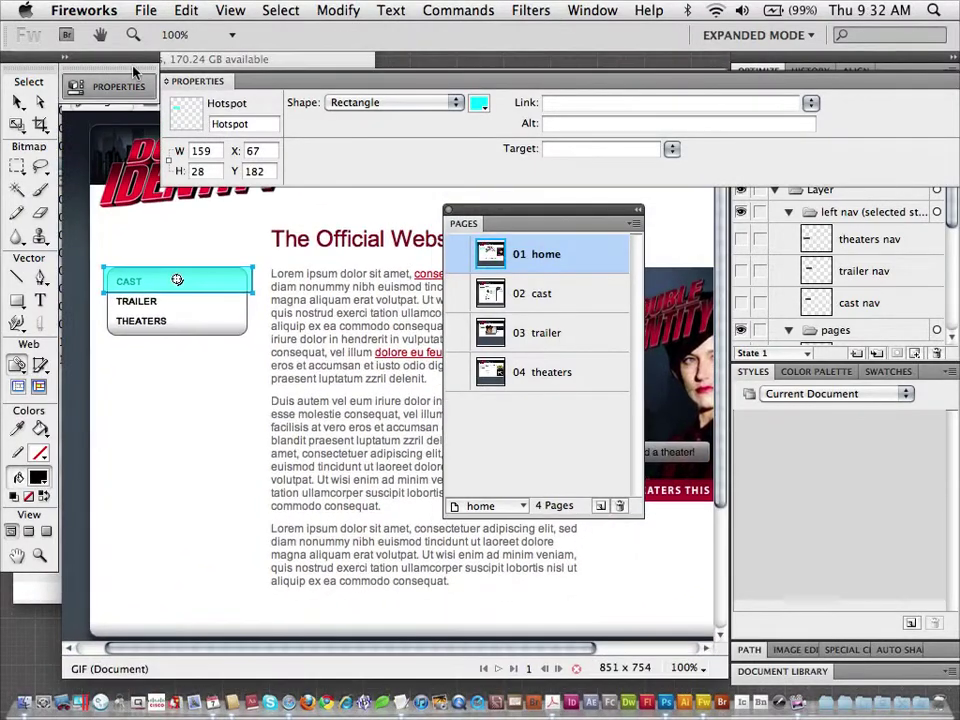
{"action": "left_click", "coordinate": [133, 84]}
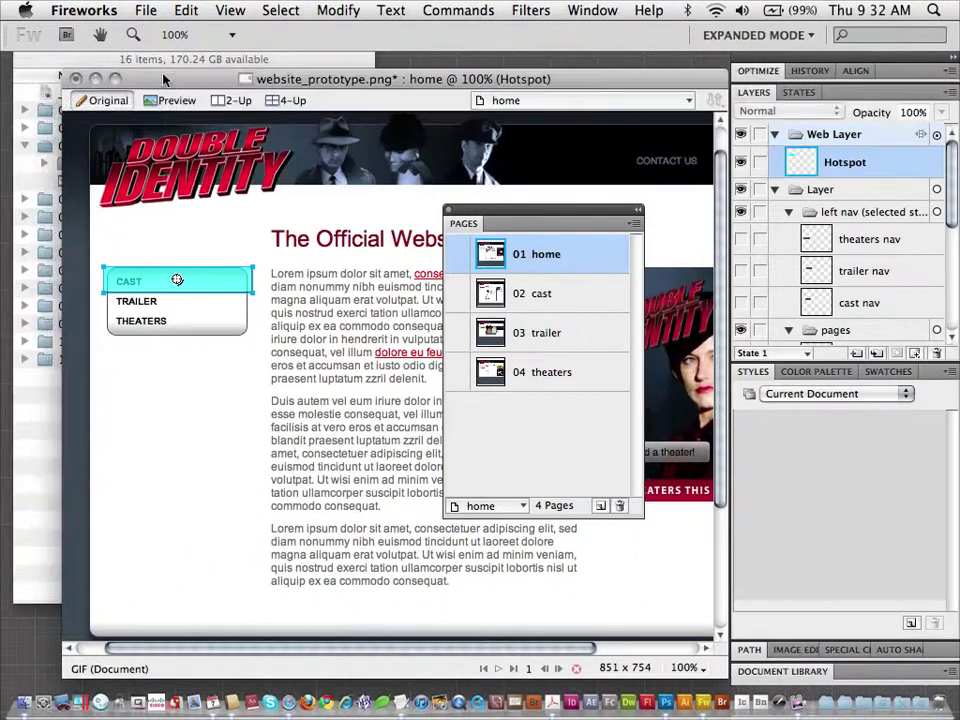
{"action": "left_click", "coordinate": [144, 86]}
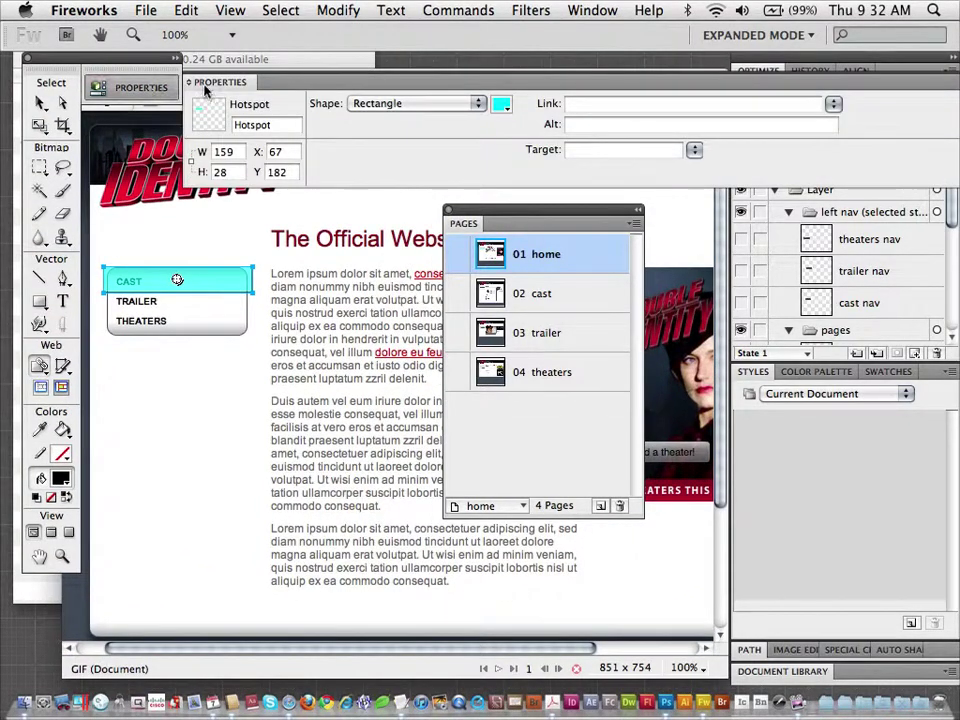
{"action": "left_click_drag", "start_coordinate": [250, 80], "coordinate": [95, 517]}
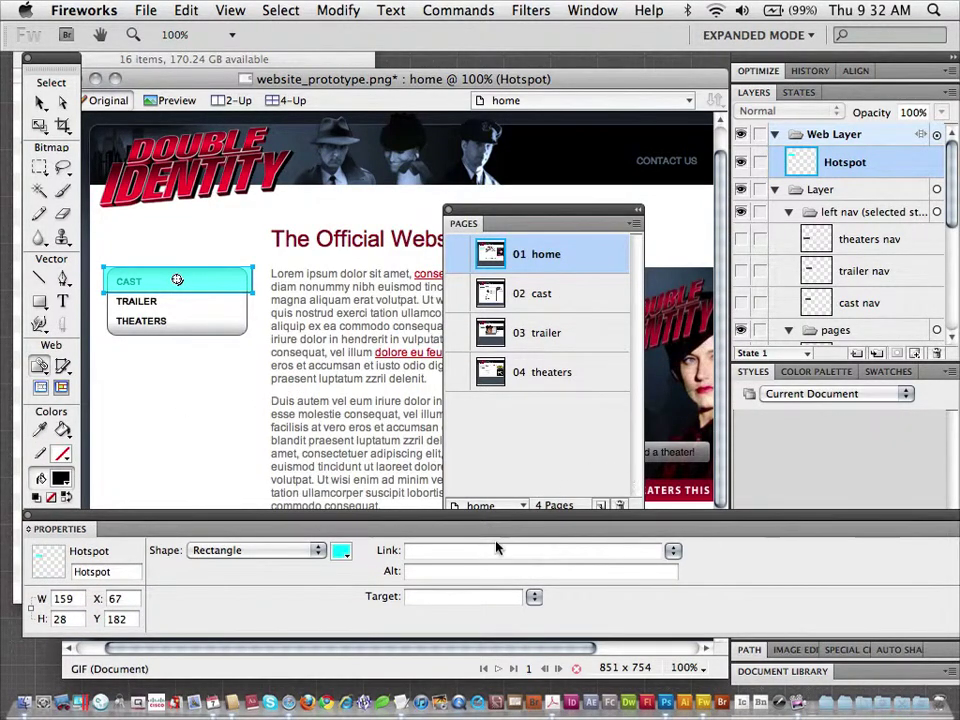
{"action": "left_click", "coordinate": [672, 550]}
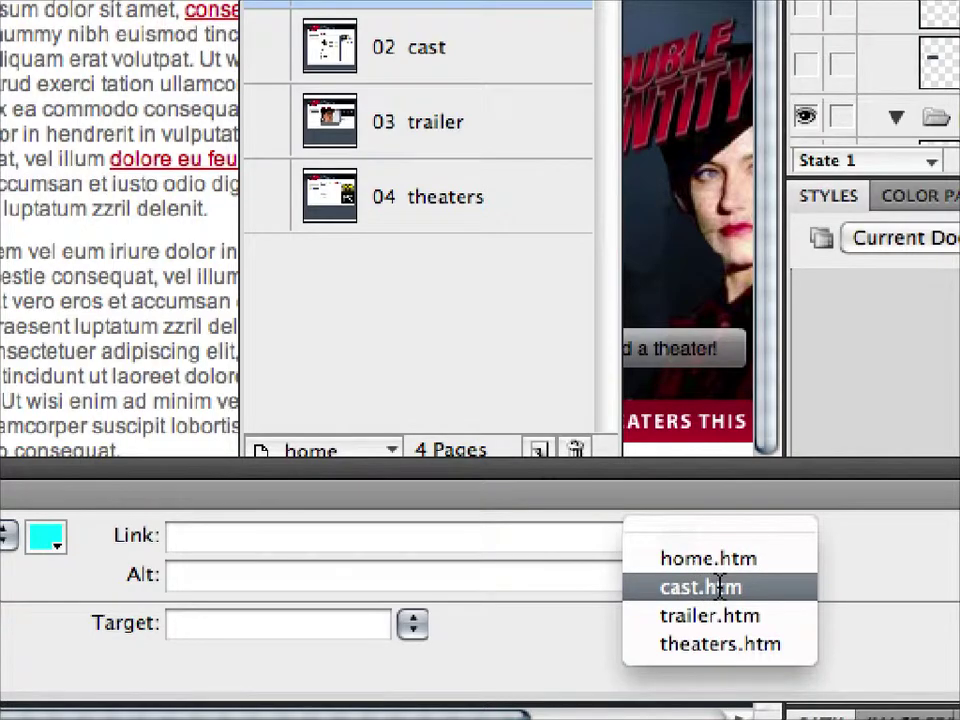
Set the CAST hotspot's link to cast.htm.
{"action": "left_click", "coordinate": [720, 587]}
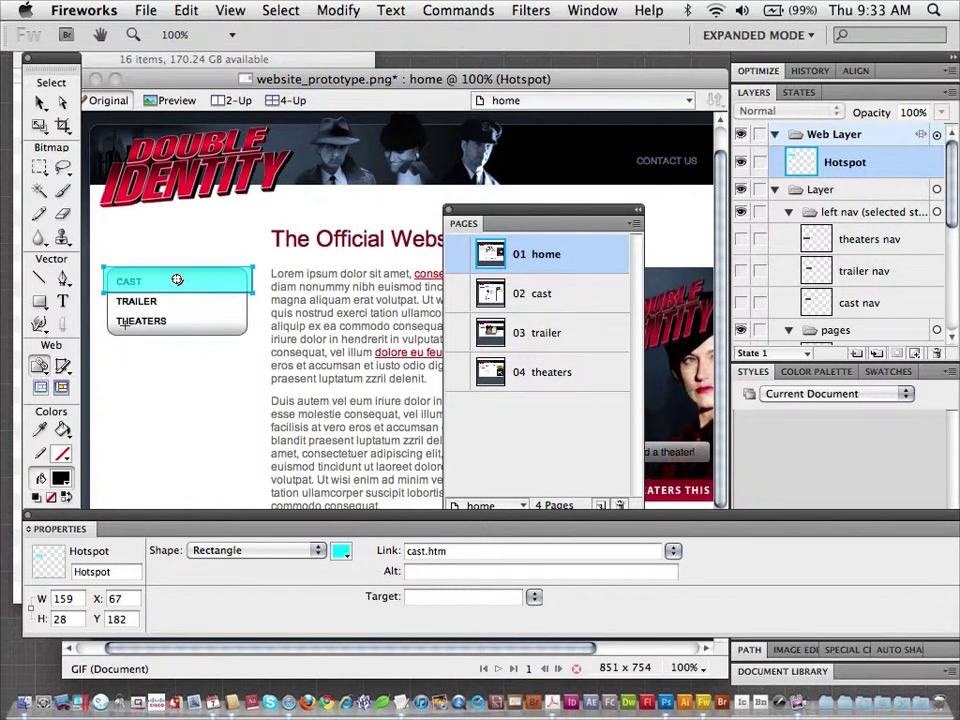
Draw a hotspot over the TRAILER button linked to trailer.htm.
{"action": "mouse_move", "coordinate": [100, 316]}
{"action": "left_mouse_down"}
{"action": "mouse_move", "coordinate": [262, 293]}
{"action": "mouse_move", "coordinate": [253, 293]}
{"action": "left_mouse_up"}
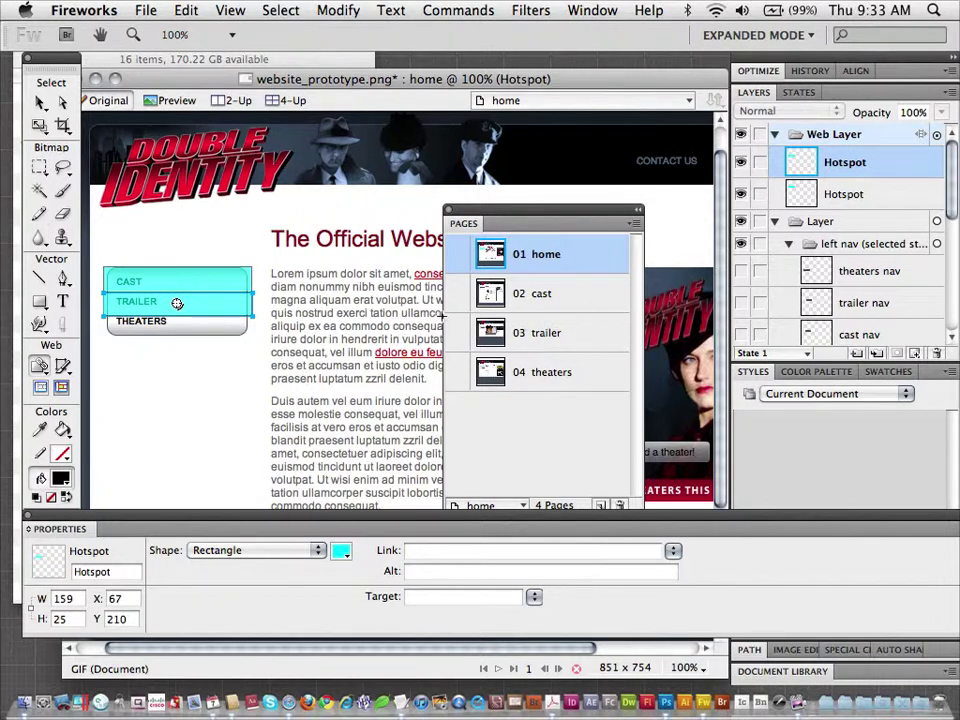
{"action": "left_click", "coordinate": [673, 550]}
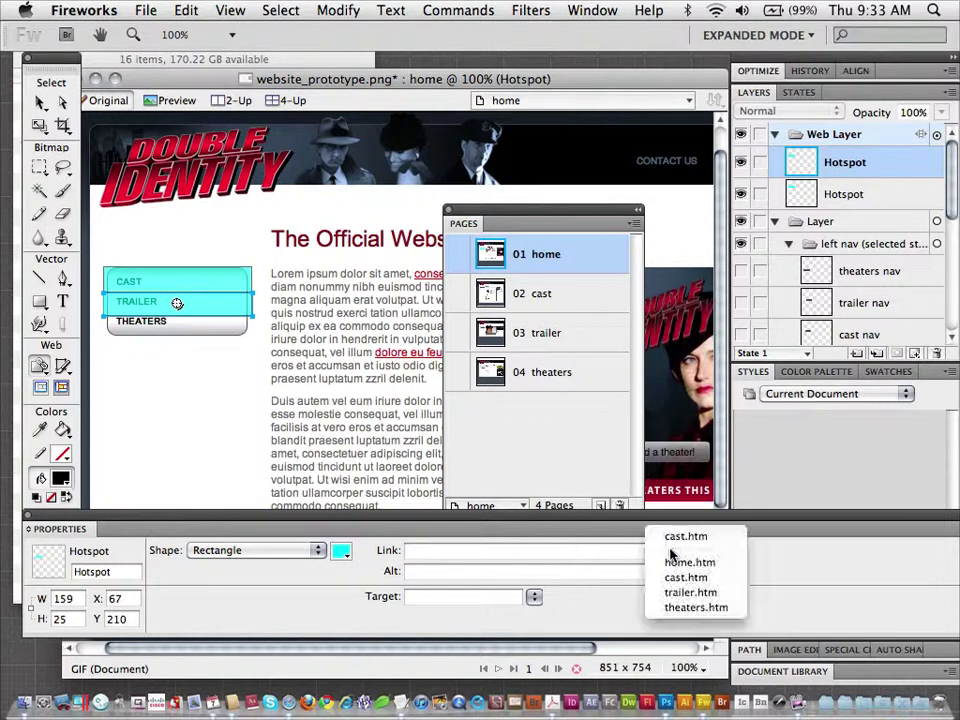
{"action": "left_click", "coordinate": [673, 592]}
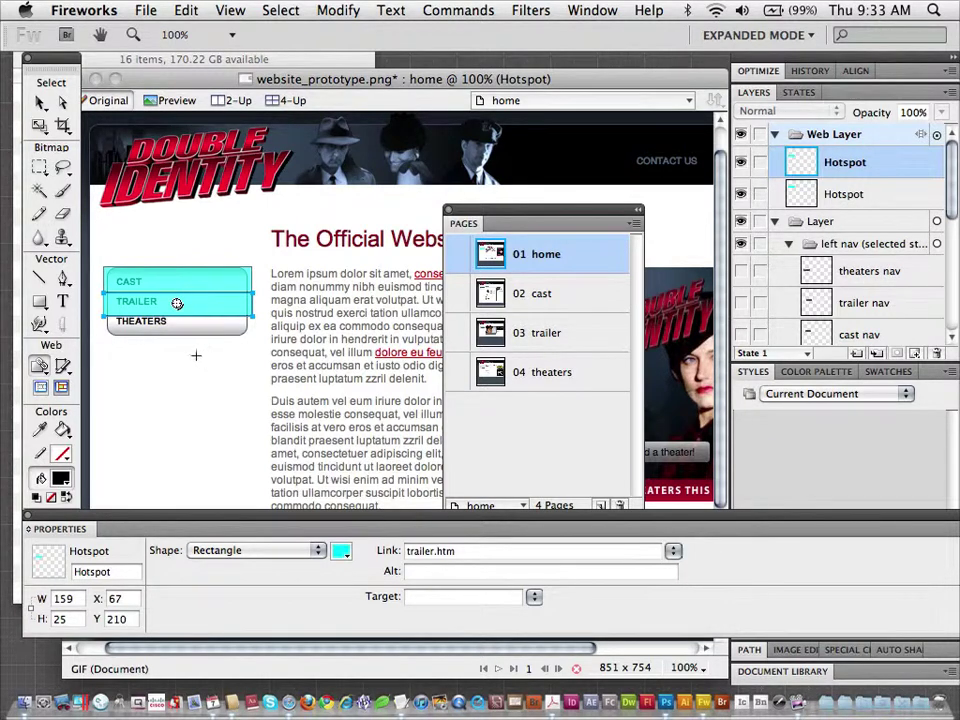
Draw a hotspot over the THEATERS button linked to theaters.htm.
{"action": "left_click_drag", "start_coordinate": [107, 342], "coordinate": [253, 315]}
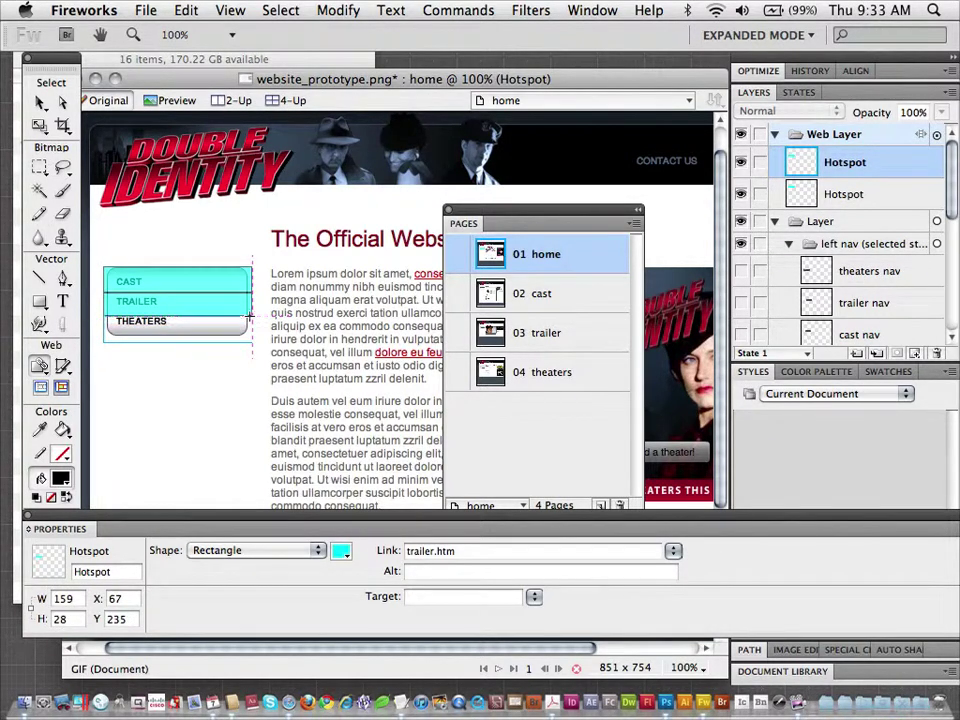
{"action": "left_click", "coordinate": [673, 550]}
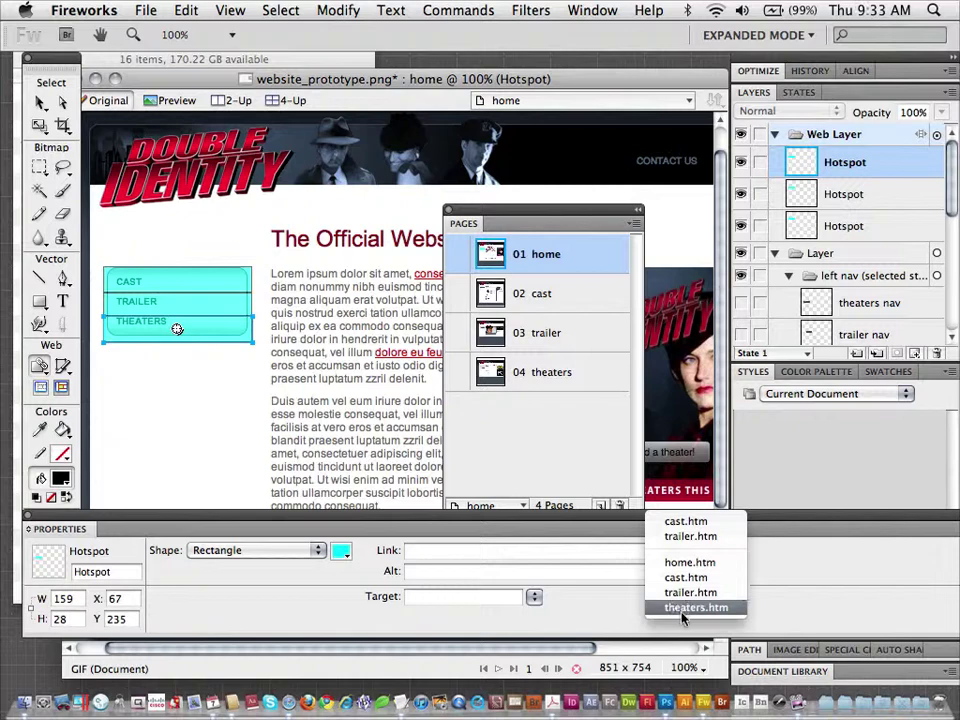
{"action": "left_click", "coordinate": [673, 666]}
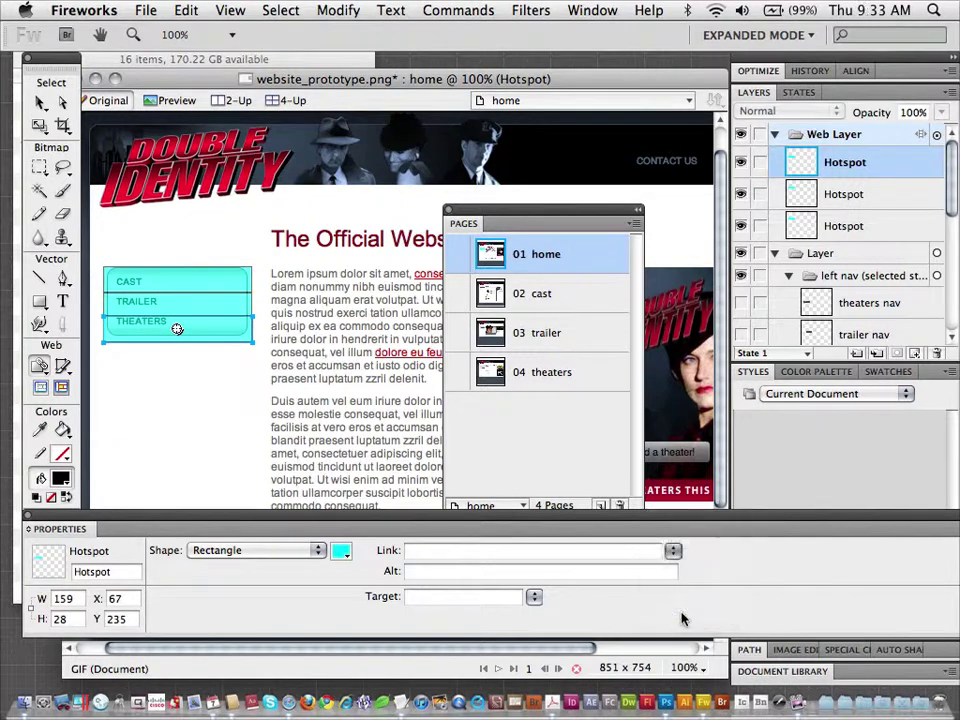
{"action": "left_click", "coordinate": [38, 367]}
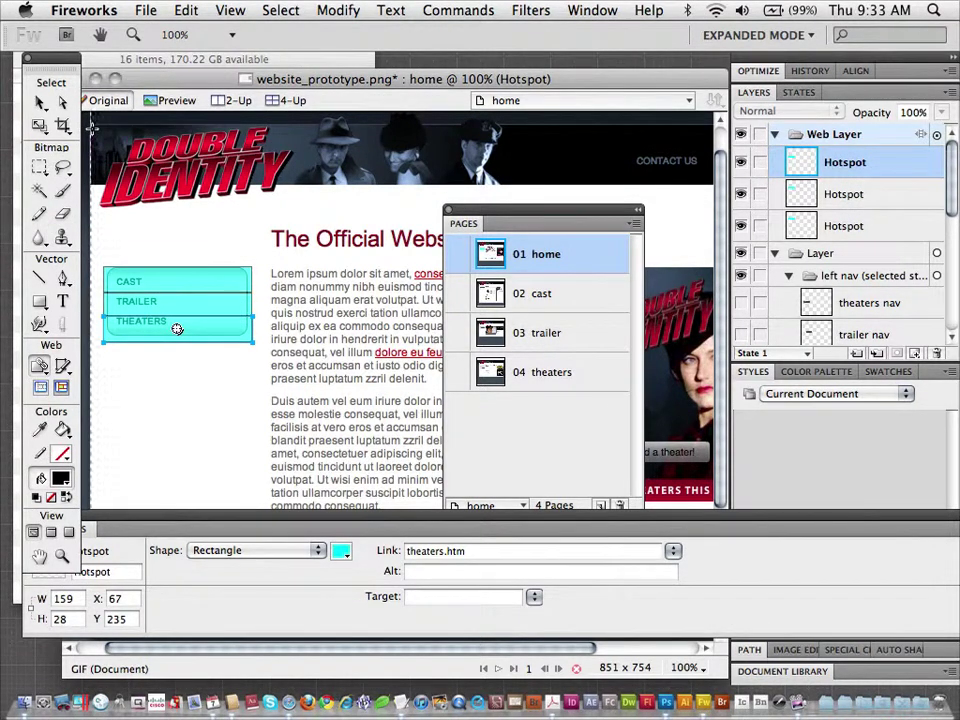
Cover the DOUBLE IDENTITY logo with a hotspot linked to home.htm.
{"action": "left_click_drag", "start_coordinate": [90, 118], "coordinate": [297, 213]}
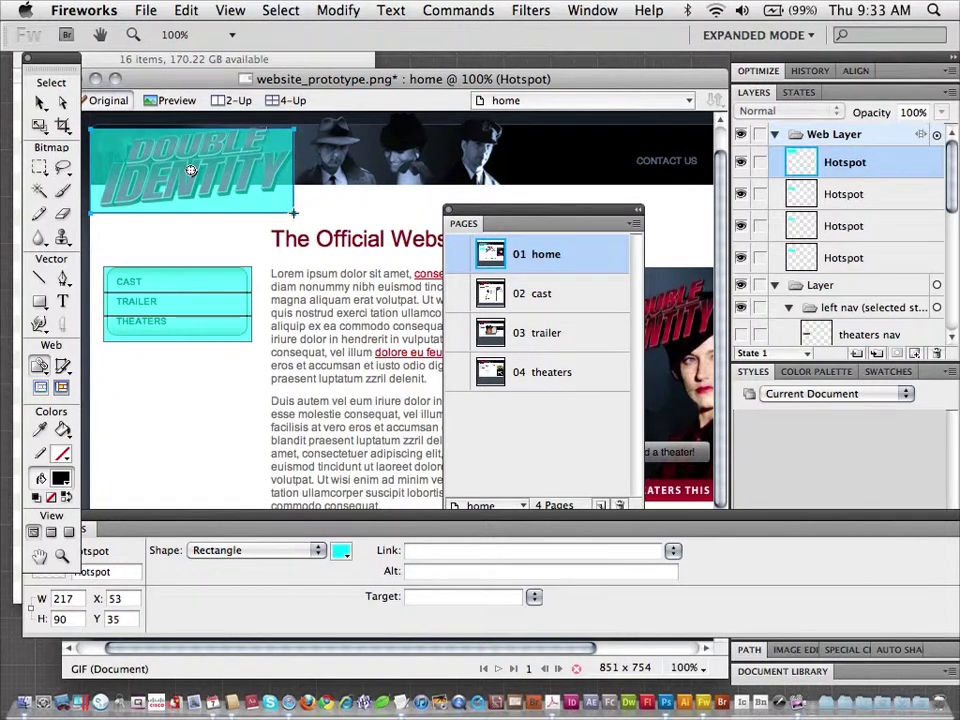
{"action": "left_click", "coordinate": [672, 551]}
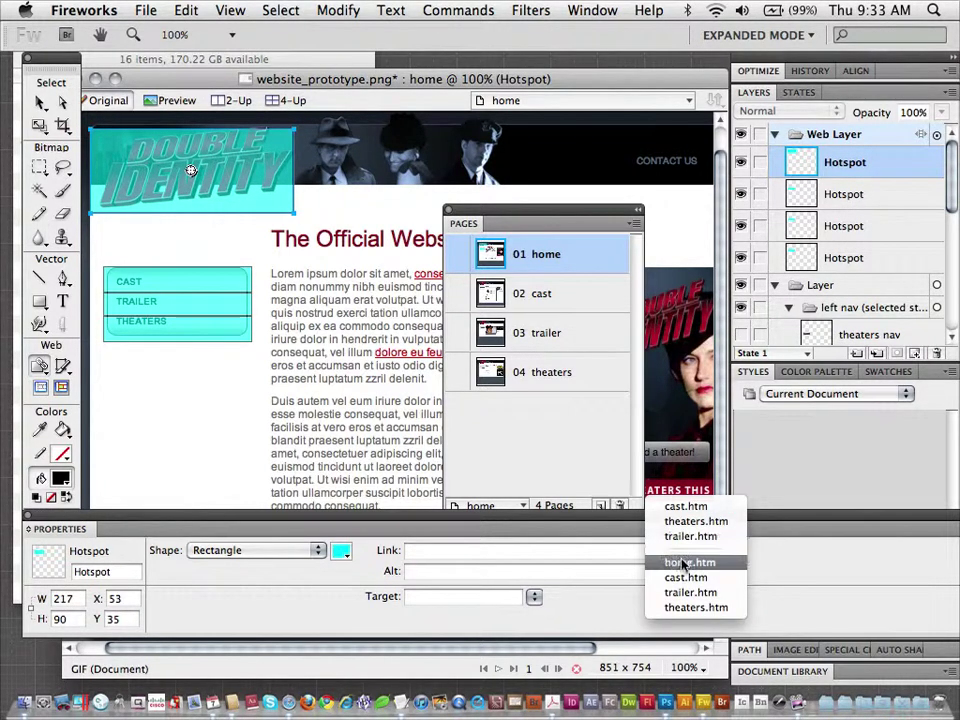
{"action": "left_click", "coordinate": [681, 562]}
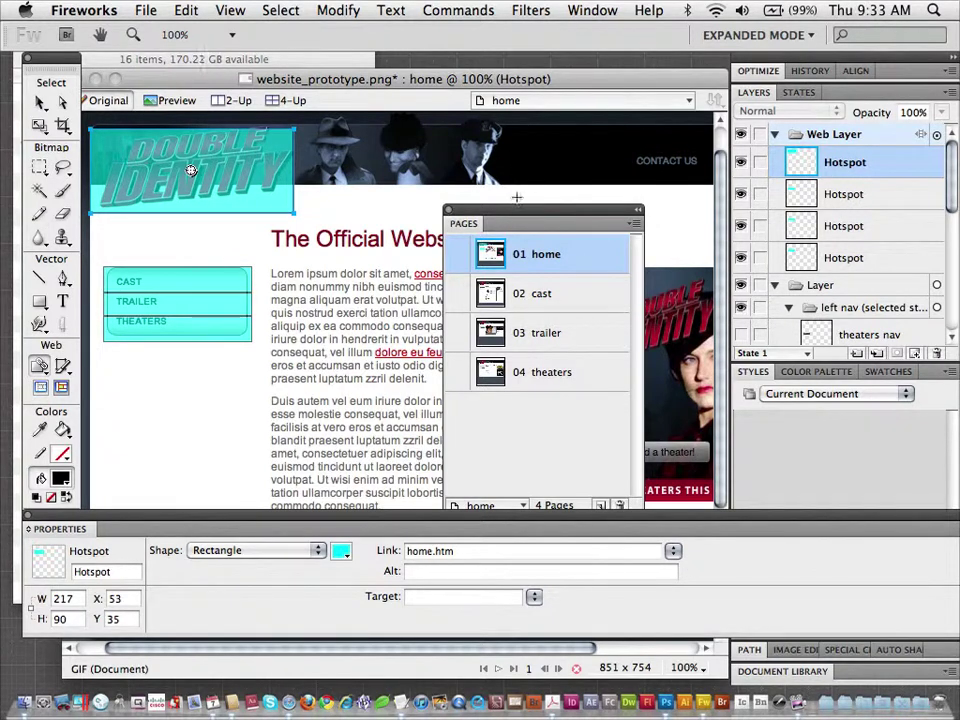
Move the Pages panel aside and check the CAST, TRAILER and THEATERS hotspot links.
{"action": "left_click_drag", "start_coordinate": [540, 211], "coordinate": [565, 125]}
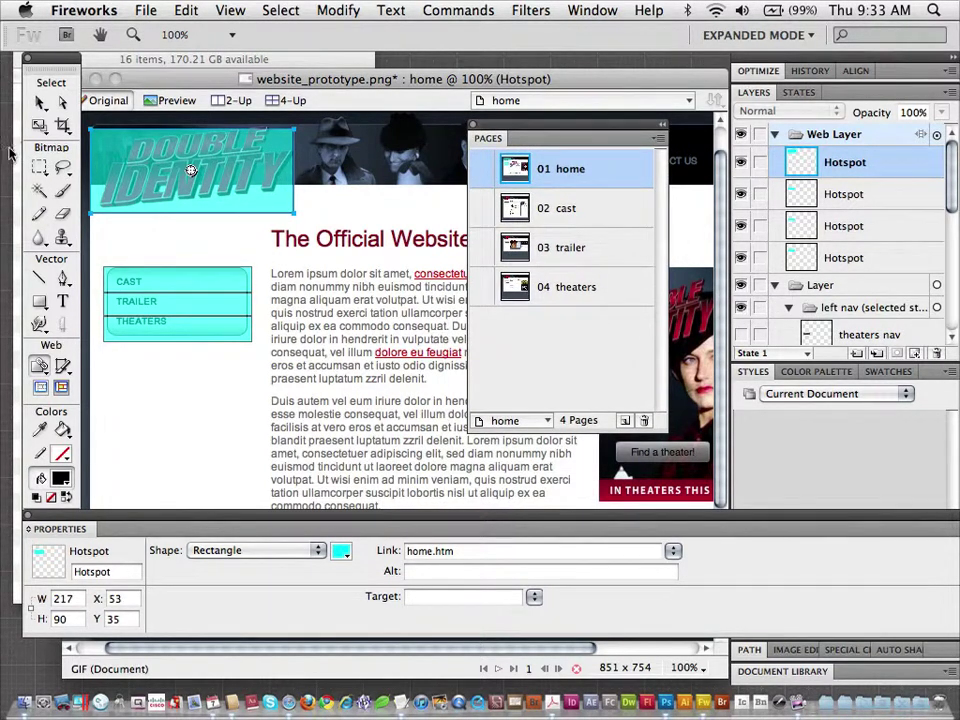
{"action": "left_click", "coordinate": [40, 102]}
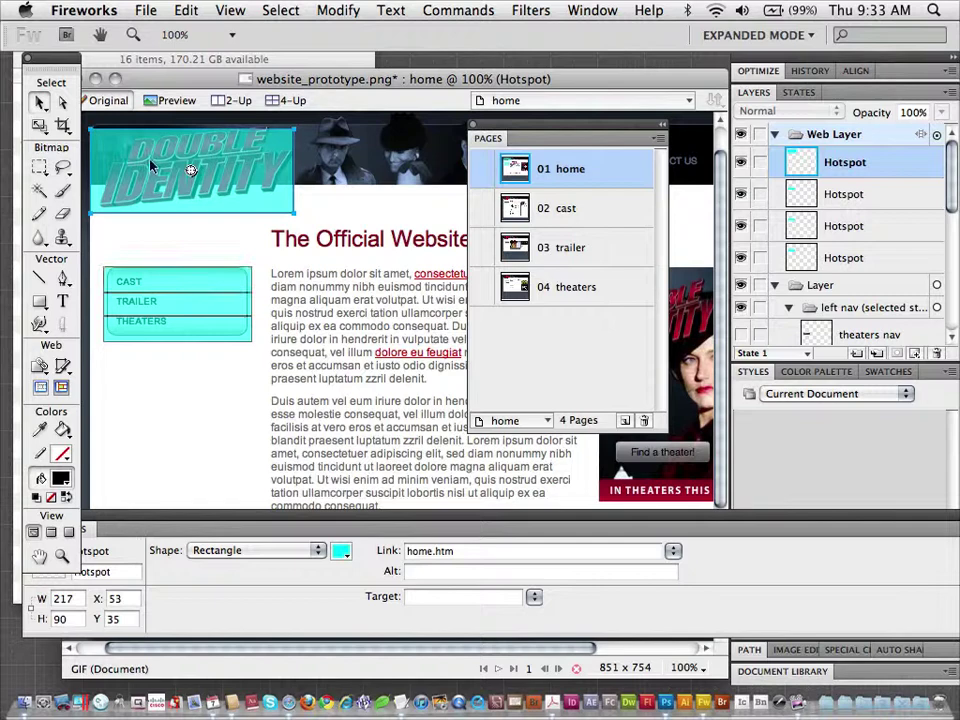
{"action": "left_click", "coordinate": [140, 282]}
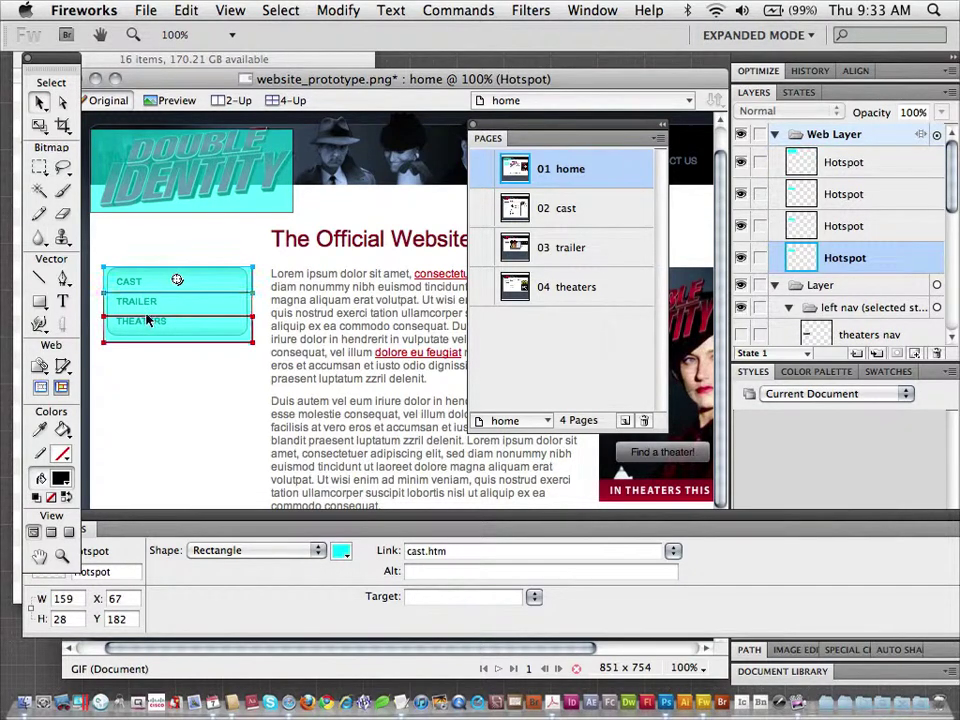
{"action": "left_click", "coordinate": [149, 312]}
{"action": "left_click", "coordinate": [148, 334]}
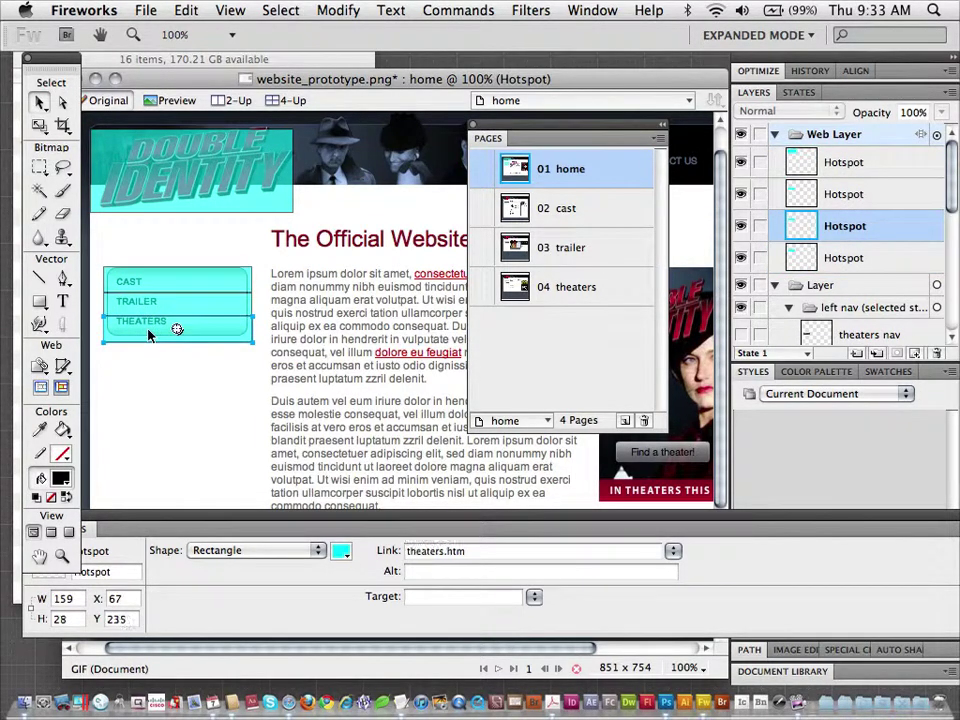
{"action": "left_click", "coordinate": [155, 66]}
{"action": "left_click", "coordinate": [155, 79]}
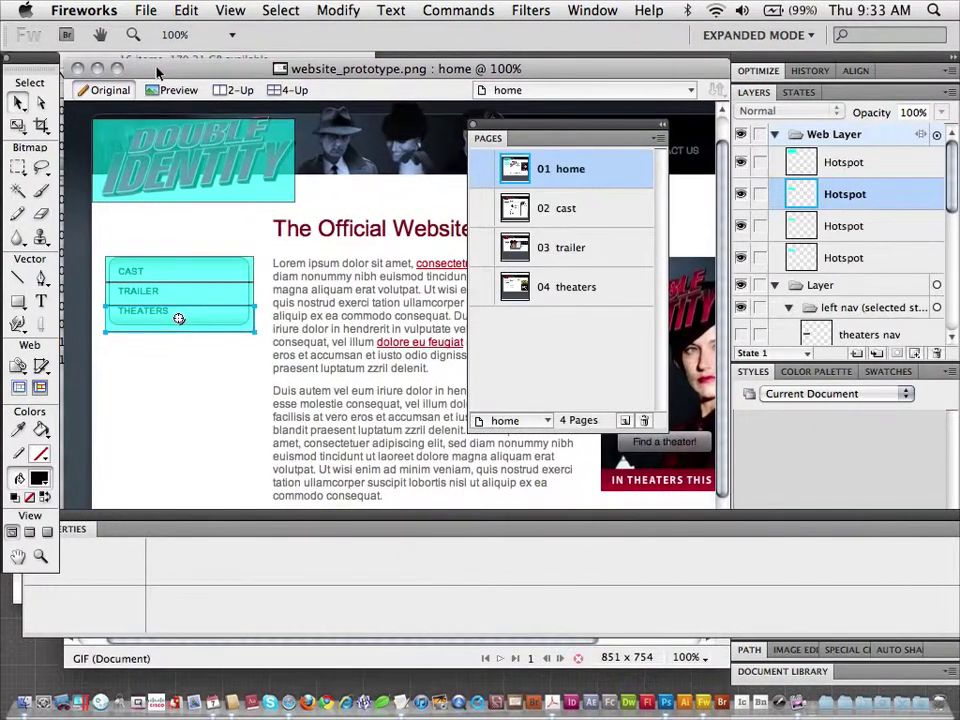
Look through the cast, trailer and theaters pages, then return to the home page.
{"action": "left_click", "coordinate": [583, 208]}
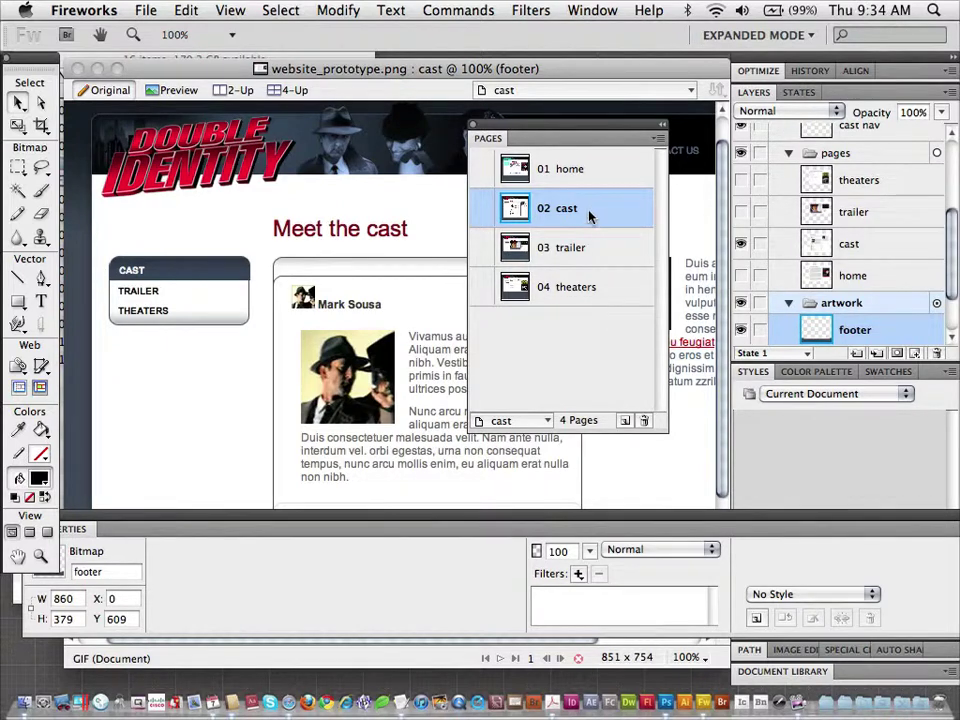
{"action": "left_click", "coordinate": [586, 252]}
{"action": "left_click", "coordinate": [586, 285]}
{"action": "left_click", "coordinate": [590, 258]}
{"action": "left_click", "coordinate": [595, 218]}
{"action": "left_click", "coordinate": [598, 189]}
Select the four home-page hotspots and copy them with Edit > Copy.
{"action": "left_click", "coordinate": [272, 186]}
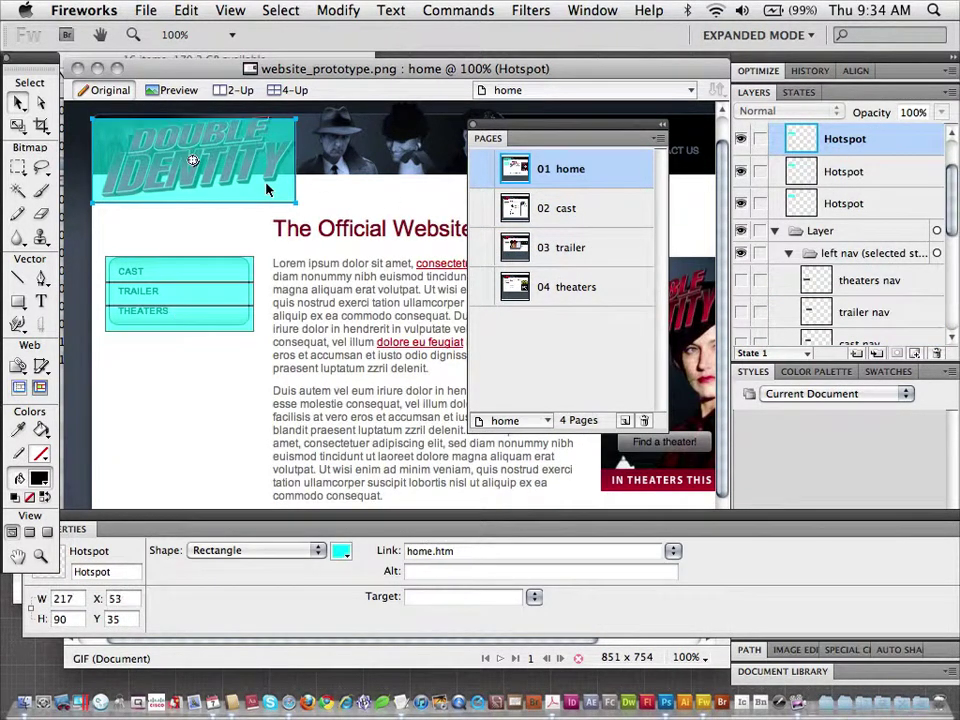
{"action": "left_click", "coordinate": [221, 268], "text": "shift"}
{"action": "left_click", "coordinate": [216, 295], "text": "shift"}
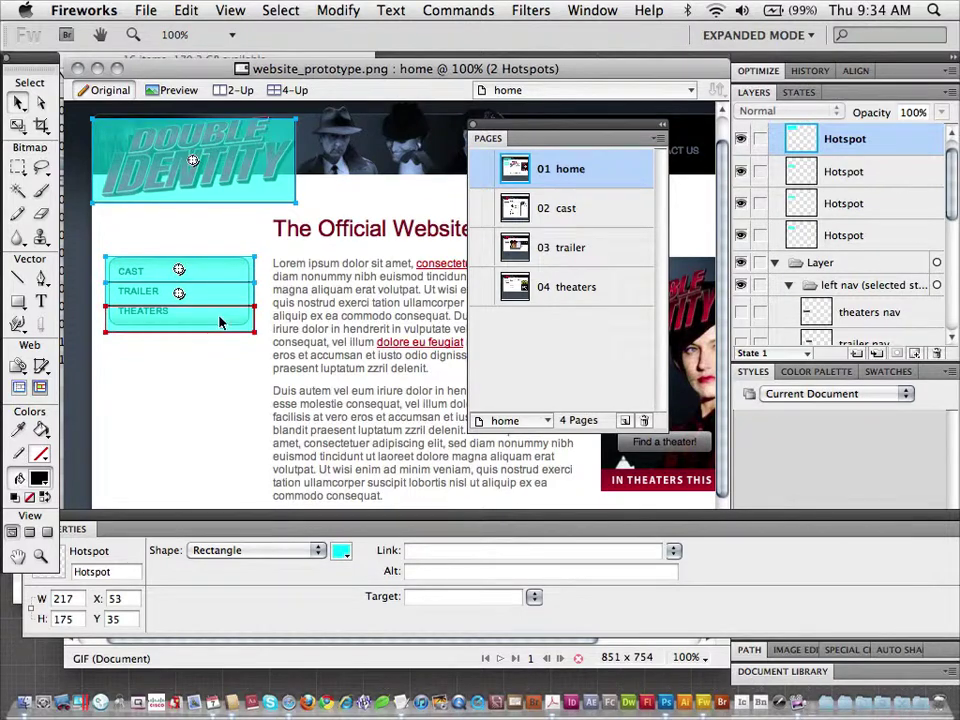
{"action": "left_click", "coordinate": [221, 321], "text": "shift"}
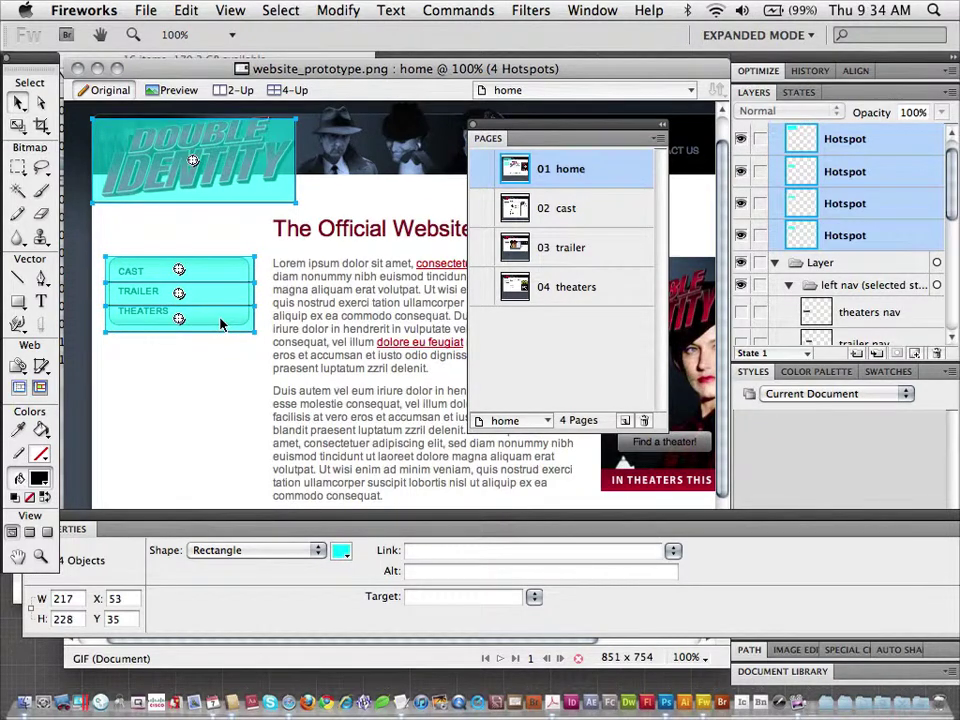
{"action": "left_click", "coordinate": [186, 10]}
{"action": "left_click", "coordinate": [187, 144]}
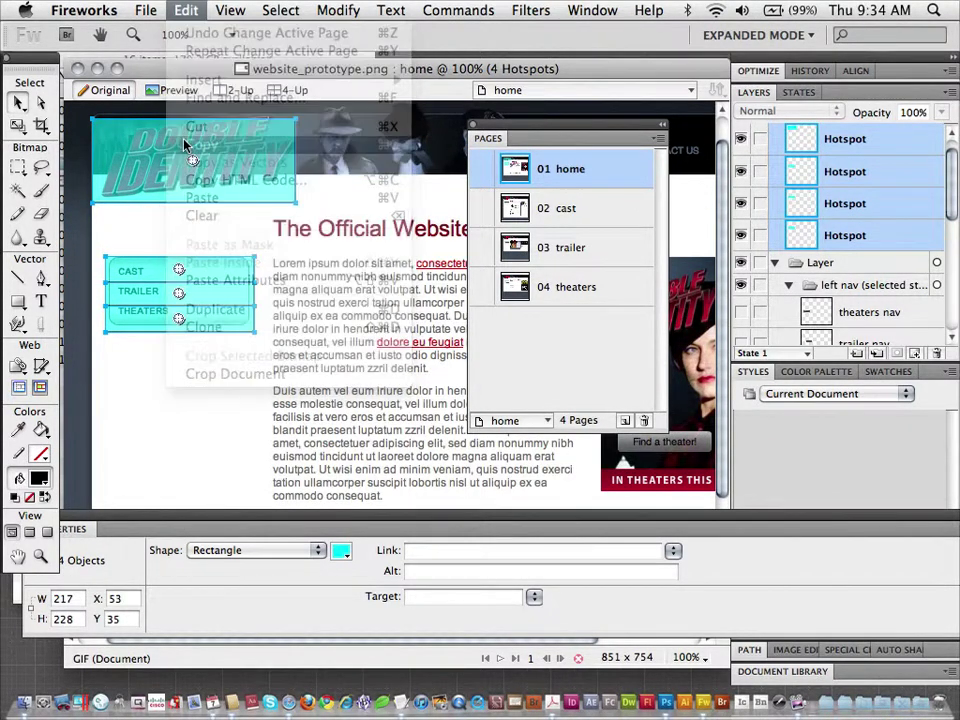
Paste the four hotspots onto the cast page and verify their links.
{"action": "left_click", "coordinate": [553, 207]}
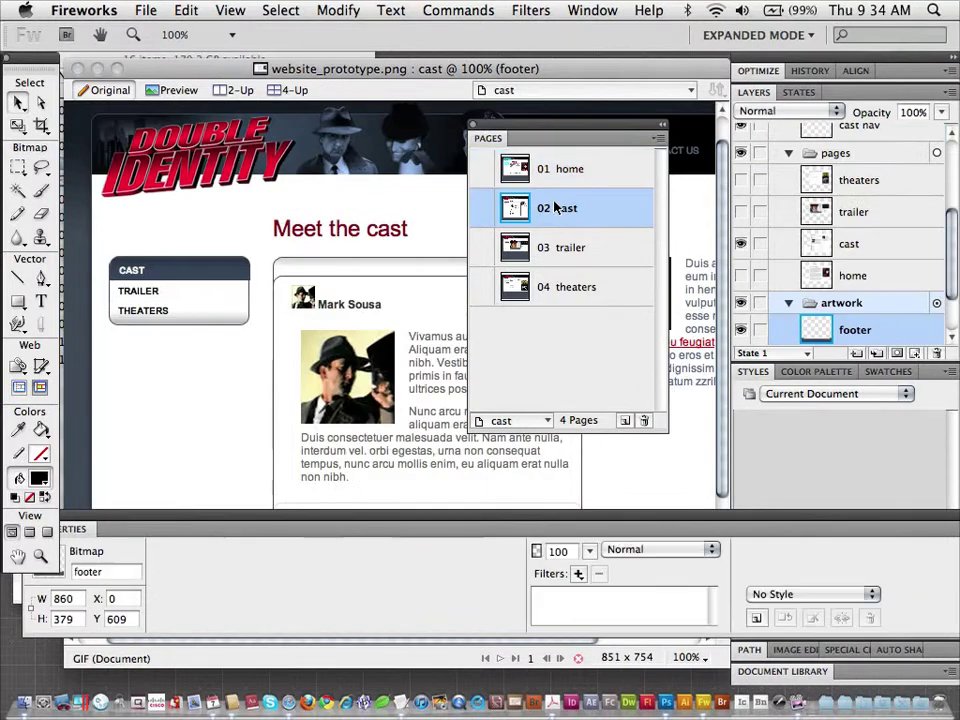
{"action": "left_click", "coordinate": [188, 12]}
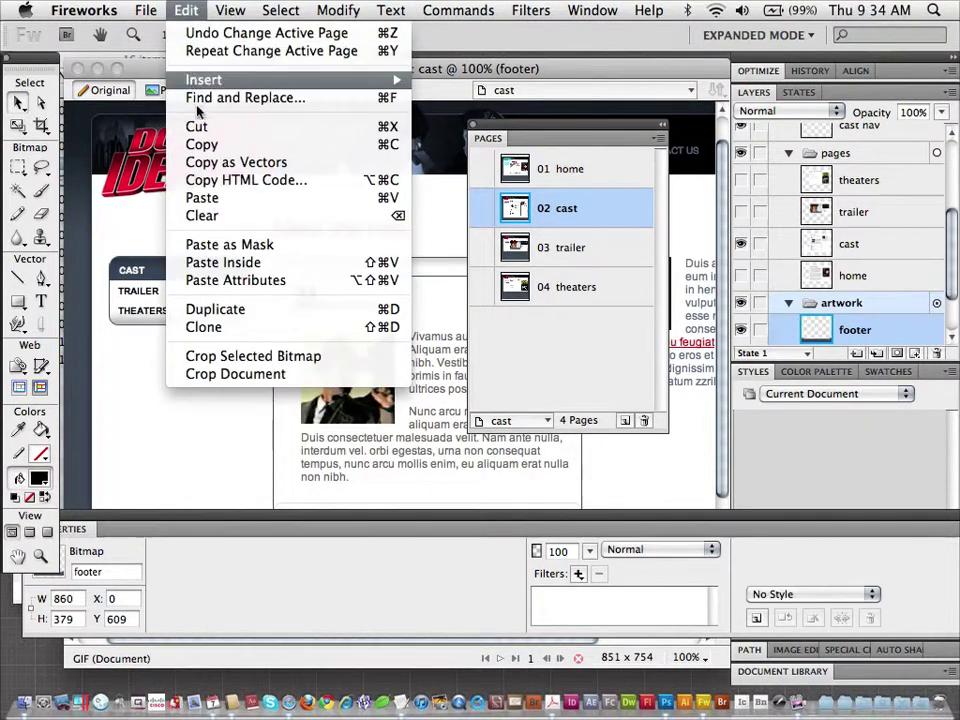
{"action": "left_click", "coordinate": [202, 197]}
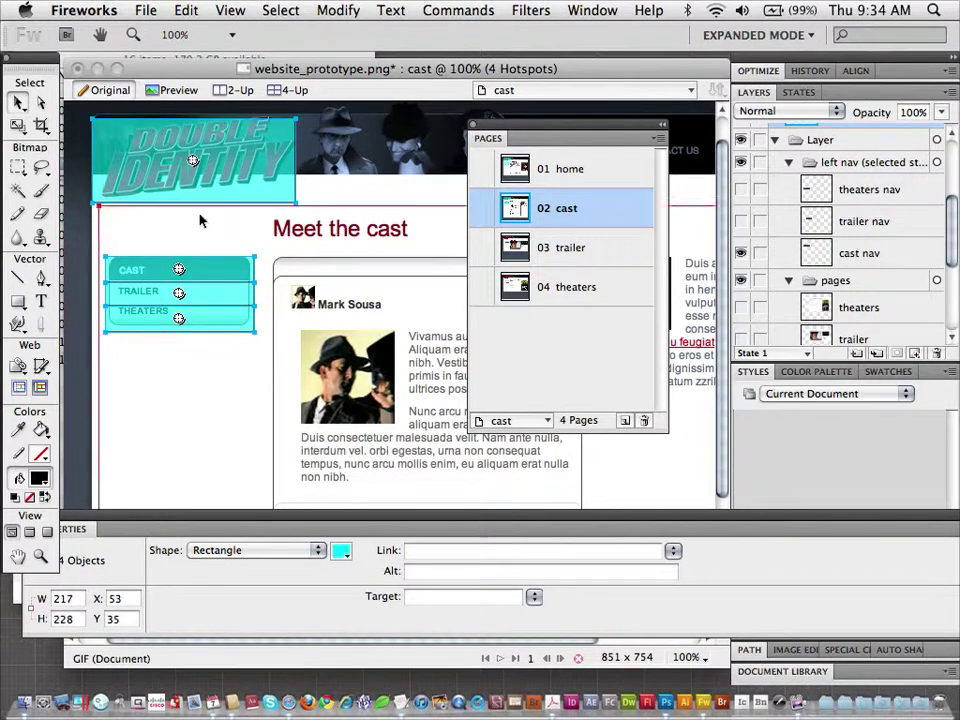
{"action": "left_click", "coordinate": [210, 203]}
{"action": "left_click", "coordinate": [211, 203]}
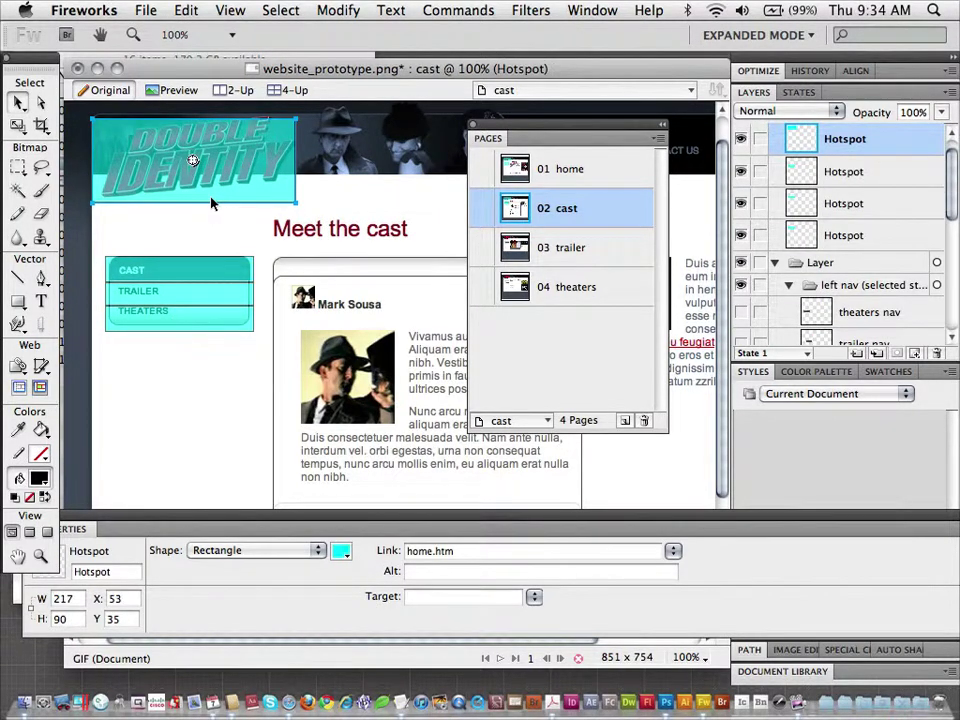
{"action": "left_click", "coordinate": [210, 282]}
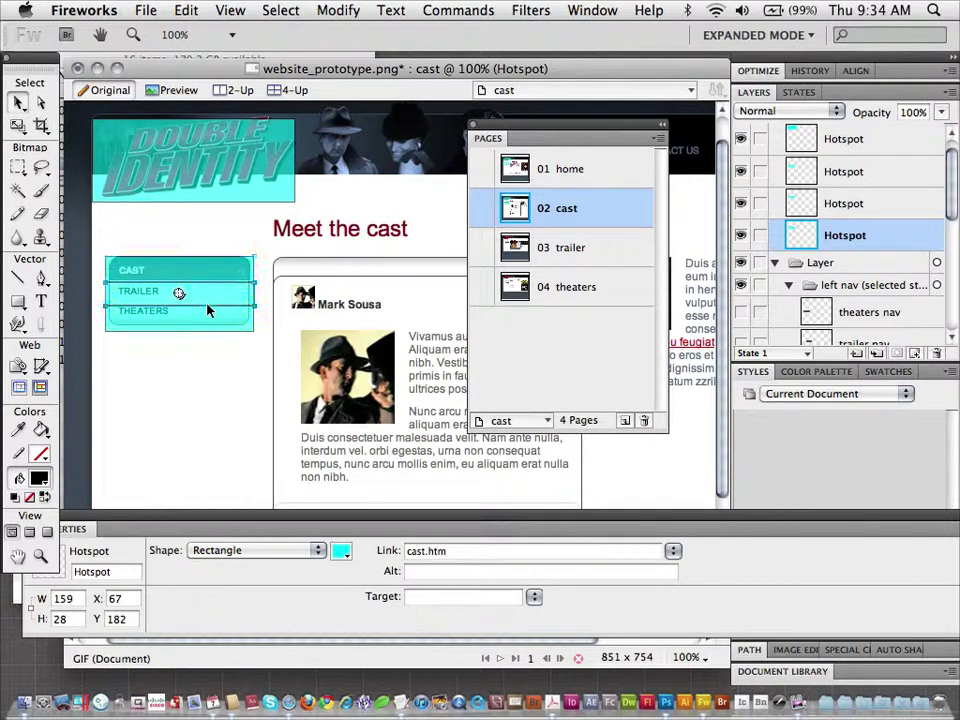
{"action": "left_click", "coordinate": [207, 298]}
{"action": "left_click", "coordinate": [203, 323]}
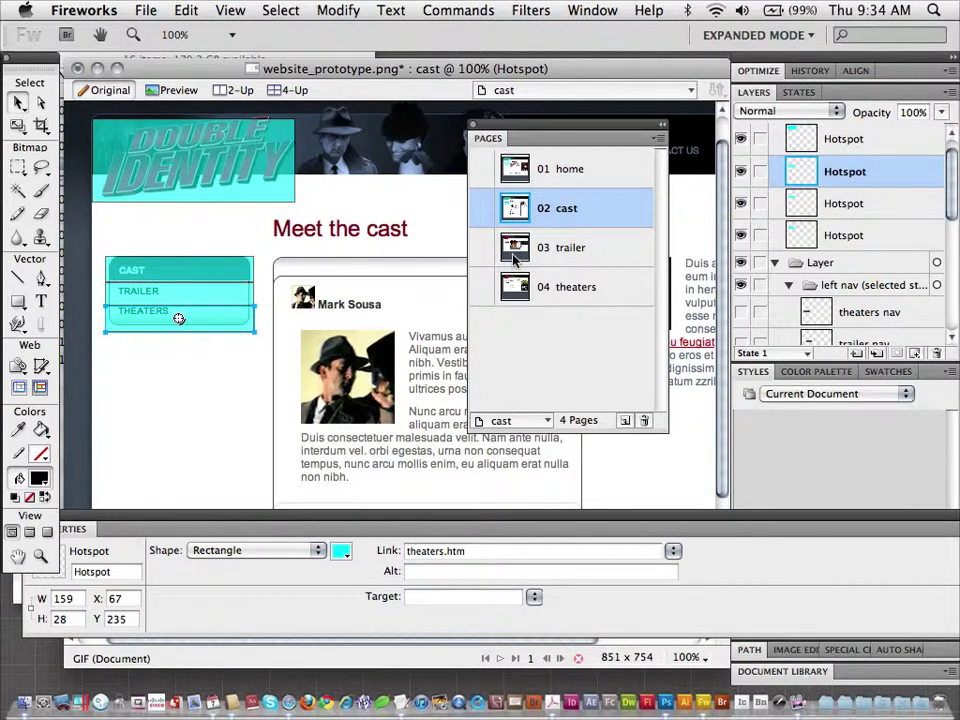
Review the trailer and theaters pages, return home and select all four hotspots.
{"action": "left_click", "coordinate": [553, 250]}
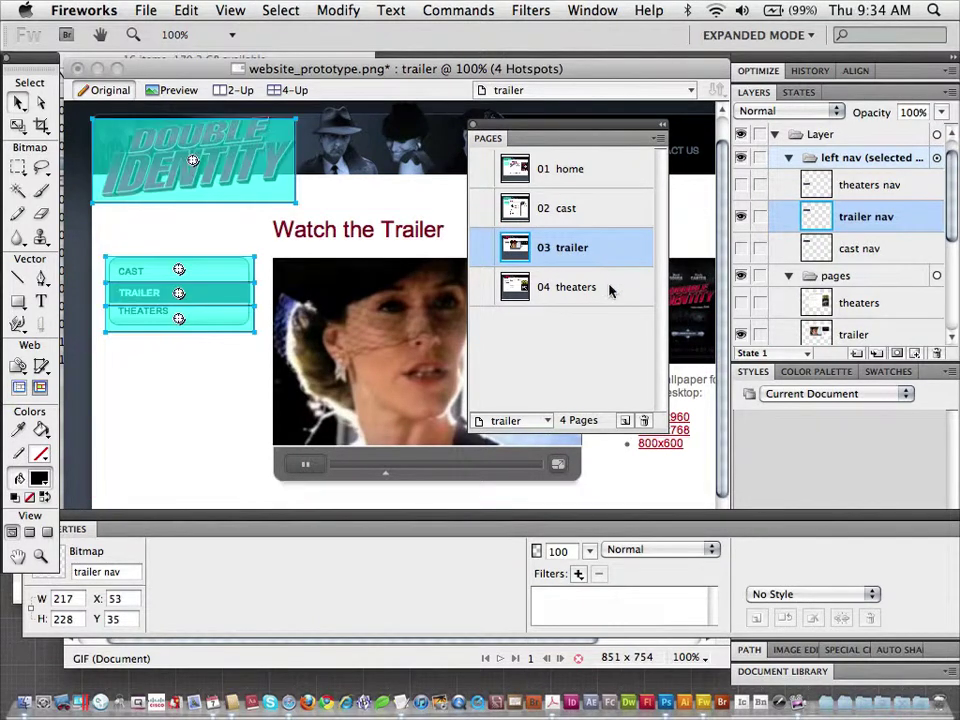
{"action": "left_click", "coordinate": [610, 289]}
{"action": "left_click", "coordinate": [572, 248]}
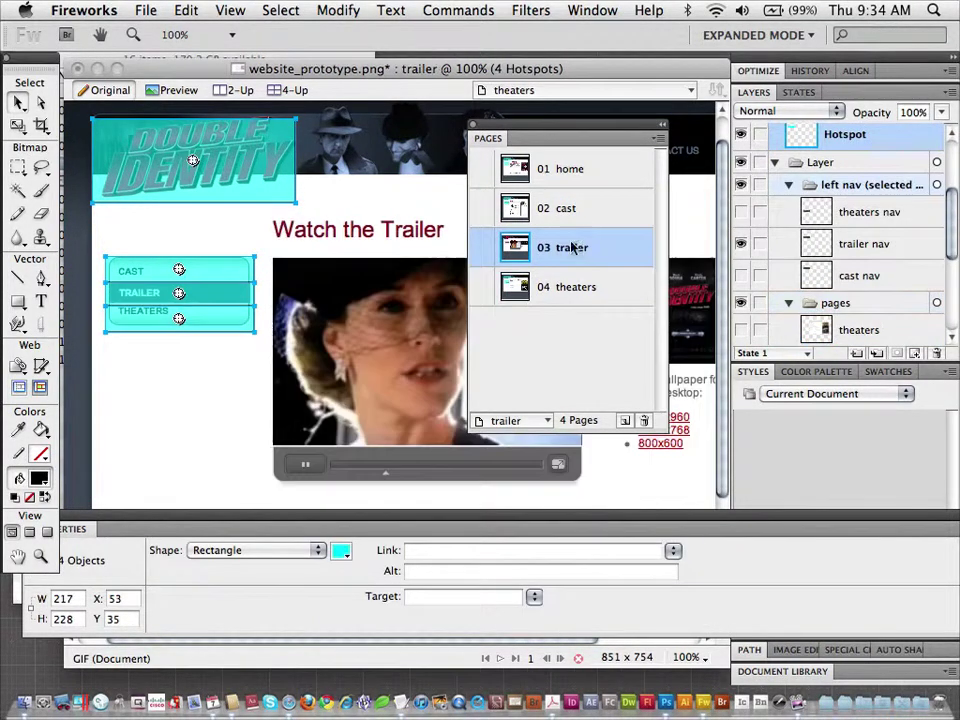
{"action": "left_click", "coordinate": [585, 209]}
{"action": "left_click", "coordinate": [580, 172]}
{"action": "left_click", "coordinate": [588, 207]}
{"action": "left_click", "coordinate": [602, 250]}
{"action": "left_click", "coordinate": [606, 289]}
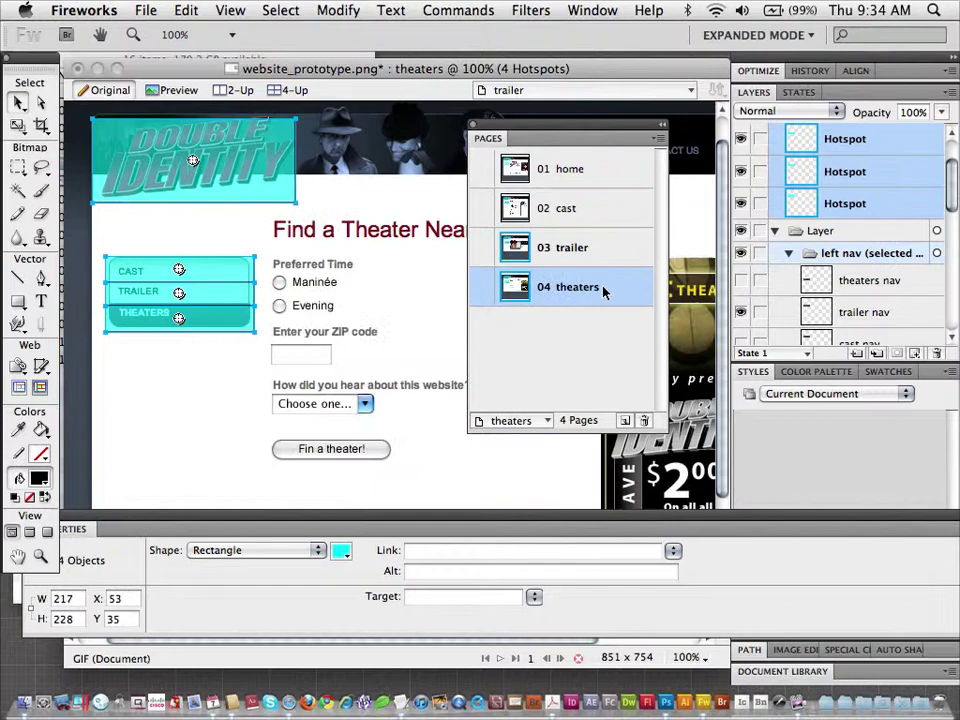
{"action": "left_click", "coordinate": [606, 245]}
{"action": "left_click", "coordinate": [603, 207]}
{"action": "left_click", "coordinate": [604, 180]}
{"action": "key", "text": "super+a"}
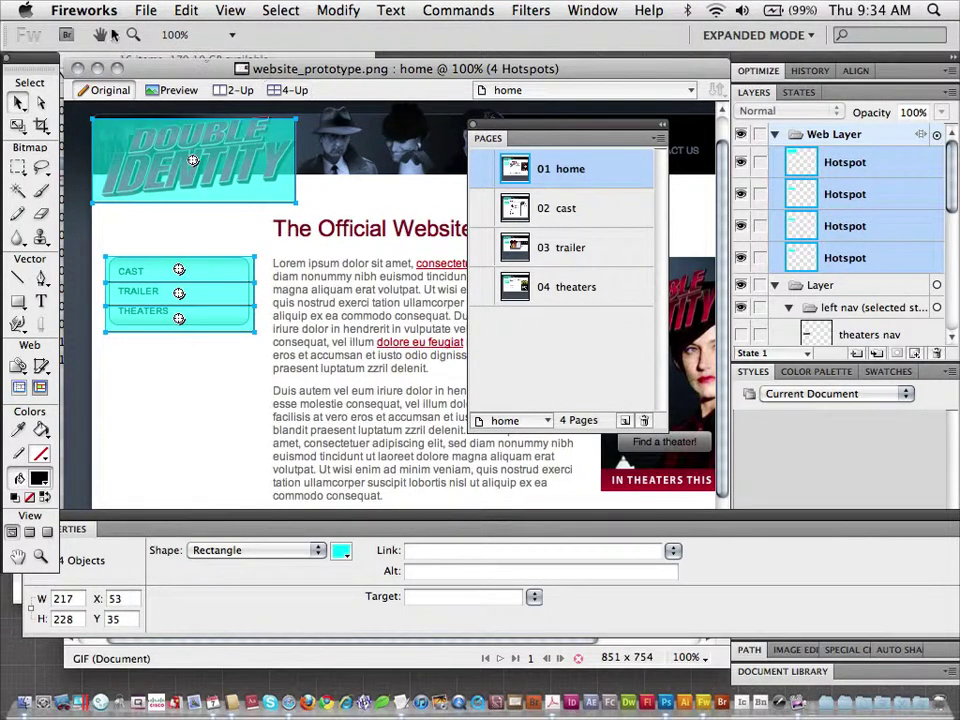
Open the File > Export dialog for HTML and images.
{"action": "left_click", "coordinate": [145, 10]}
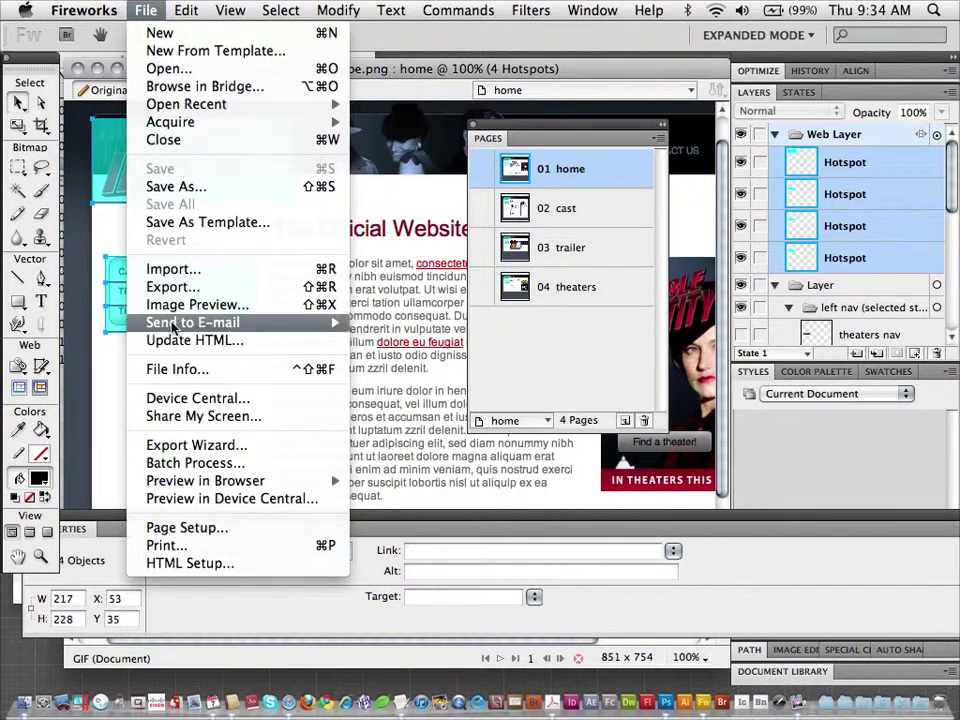
{"action": "mouse_move", "coordinate": [173, 327]}
{"action": "left_click", "coordinate": [172, 287]}
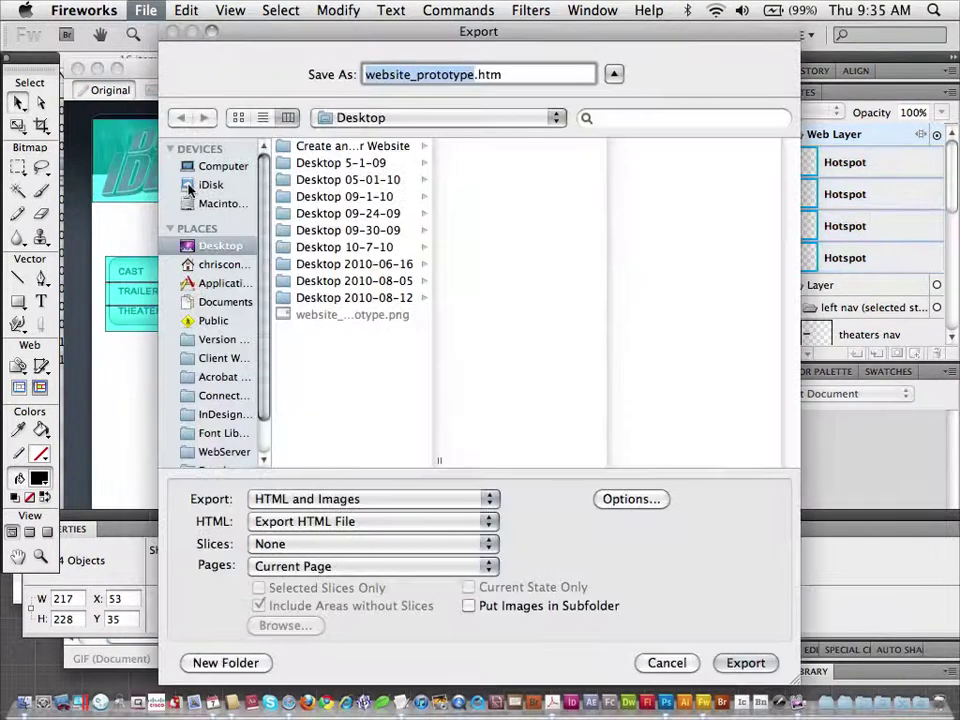
{"action": "left_click_drag", "start_coordinate": [287, 36], "coordinate": [249, 36]}
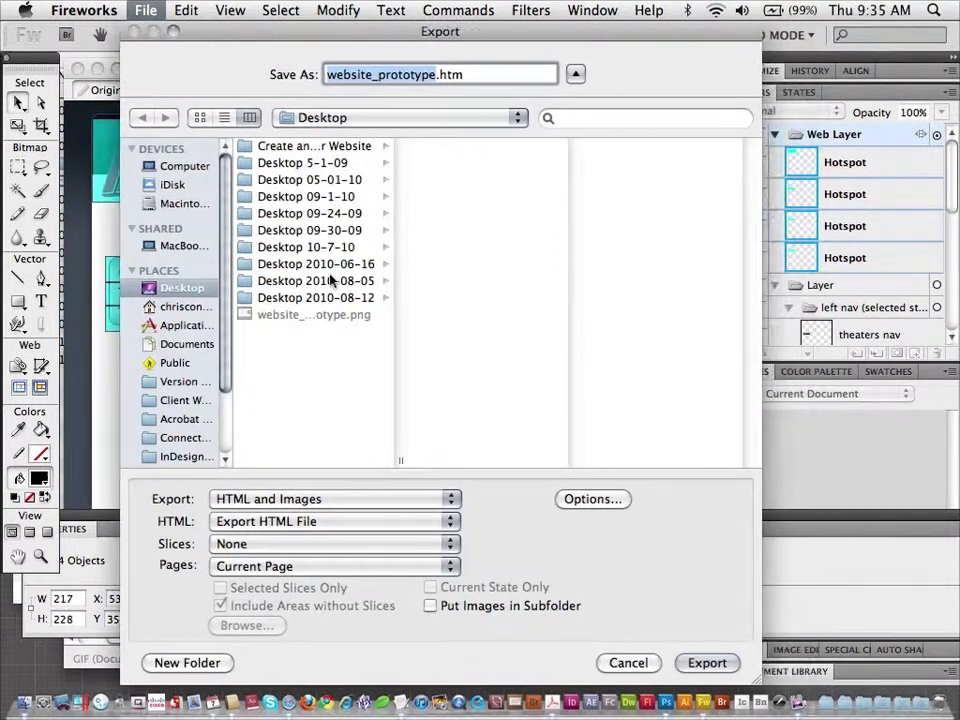
Create a new folder named myPrototype as the export destination.
{"action": "mouse_move", "coordinate": [217, 690]}
{"action": "left_click", "coordinate": [190, 663]}
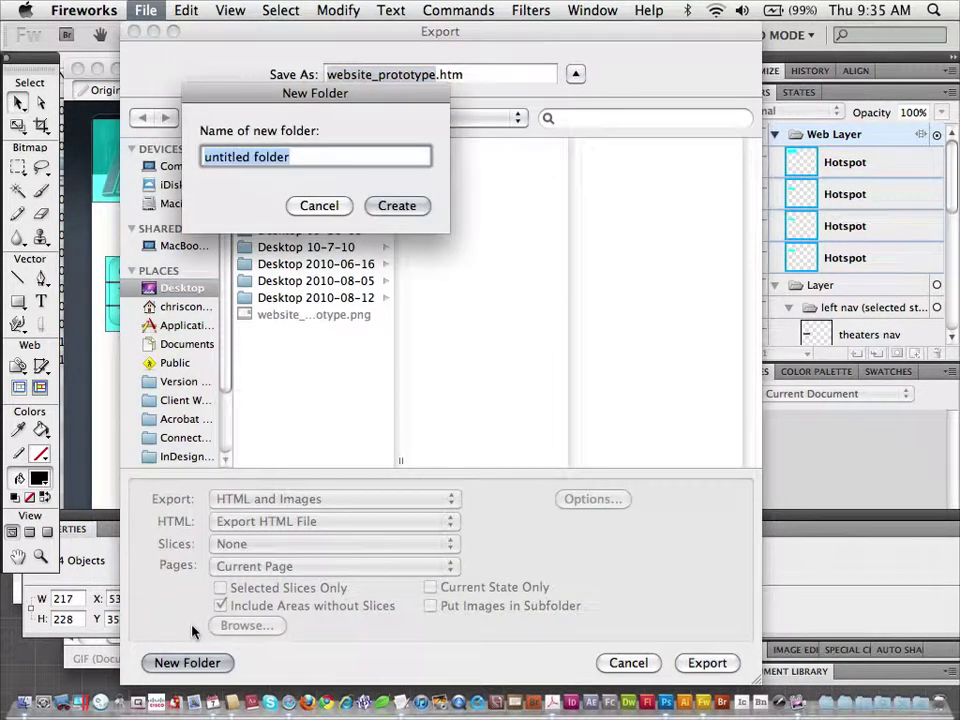
{"action": "type", "text": "myProtot"}
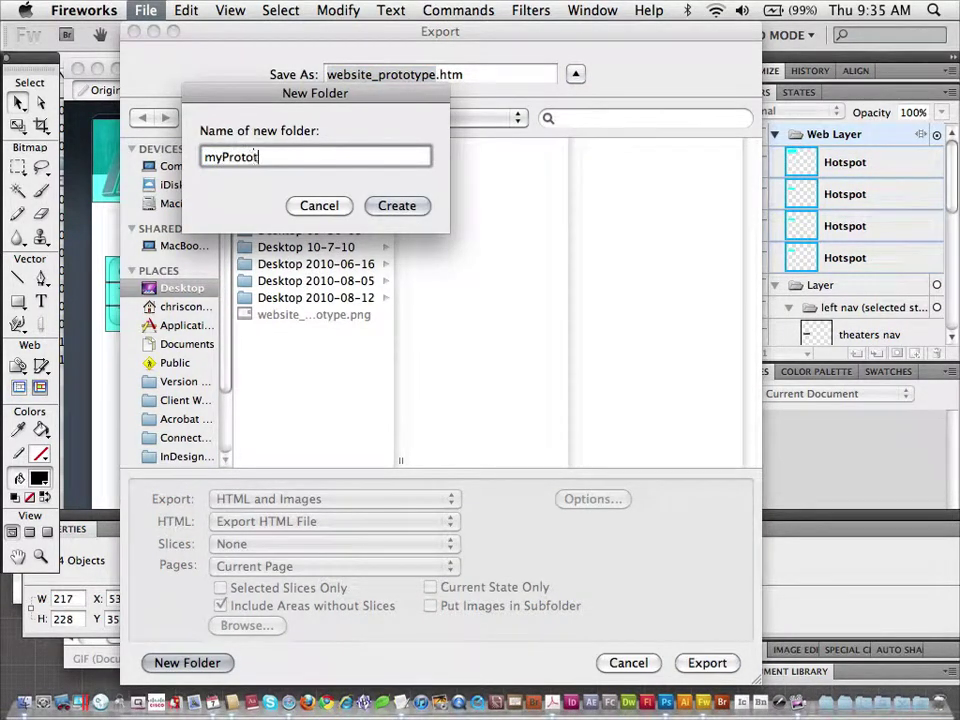
{"action": "type", "text": "ype"}
{"action": "key", "text": "Return"}
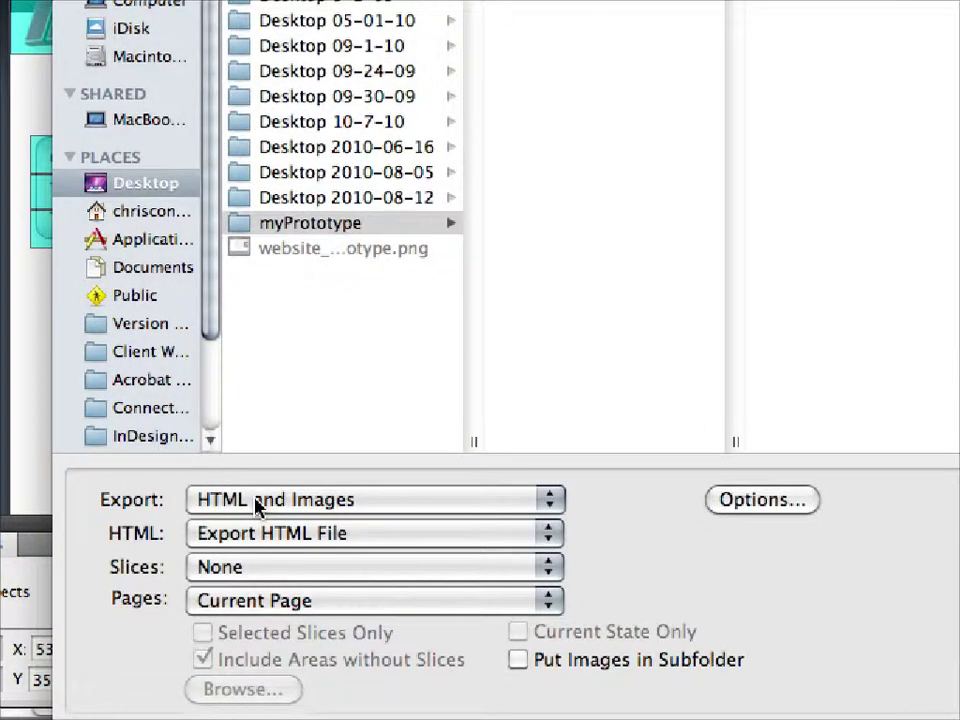
Export as HTML and Images with Slices None, All Pages, and no images subfolder.
{"action": "left_click", "coordinate": [257, 507]}
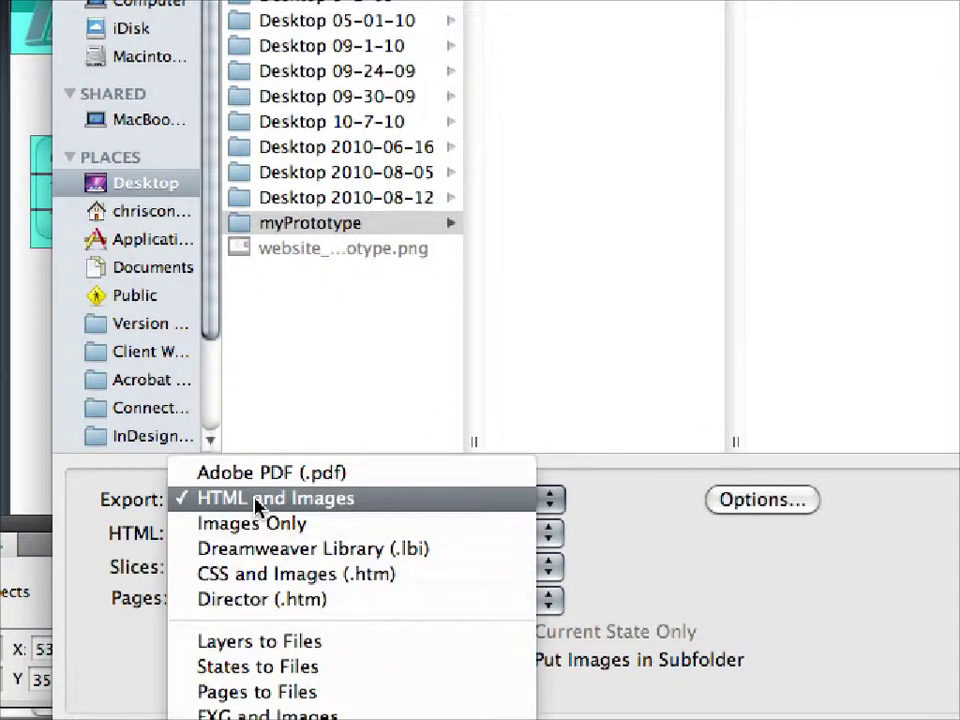
{"action": "left_click", "coordinate": [257, 507]}
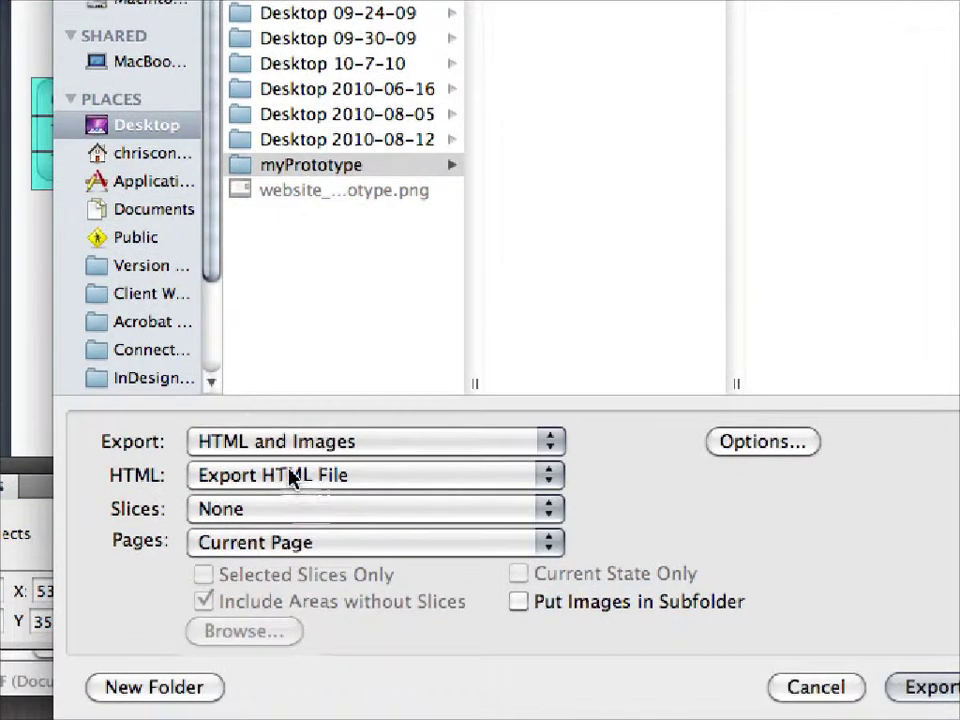
{"action": "left_click", "coordinate": [246, 510]}
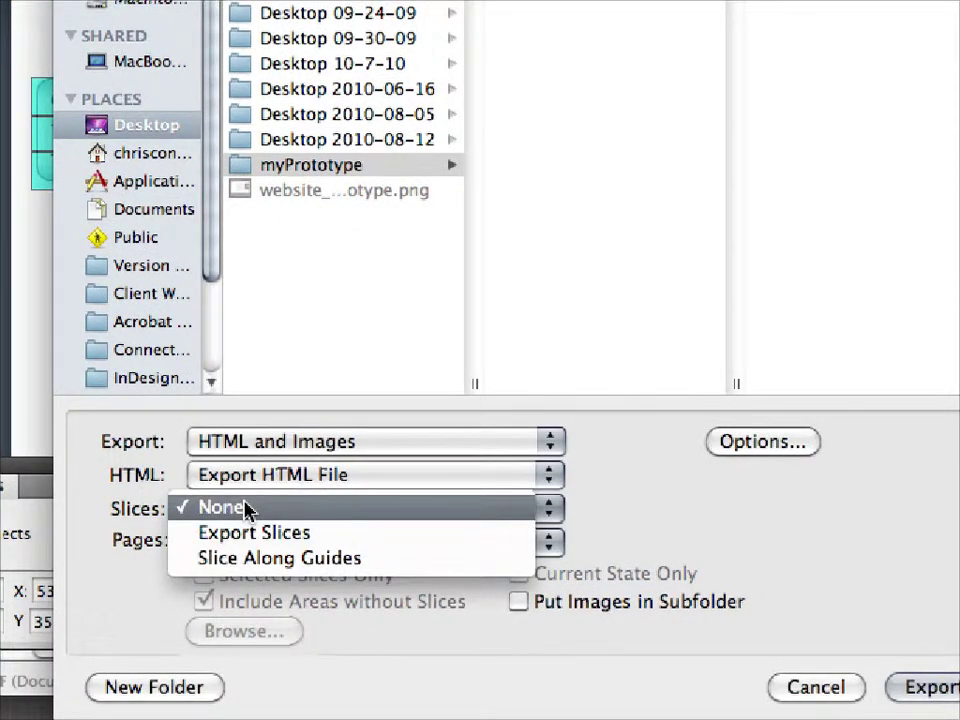
{"action": "left_click", "coordinate": [165, 446]}
{"action": "left_click", "coordinate": [266, 542]}
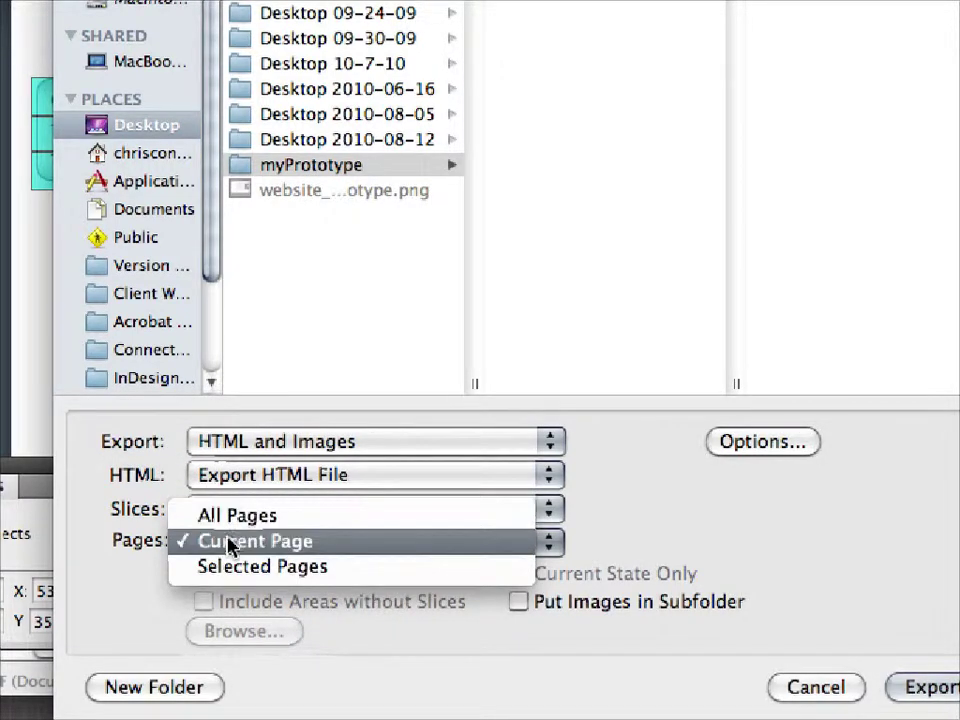
{"action": "left_click", "coordinate": [231, 516]}
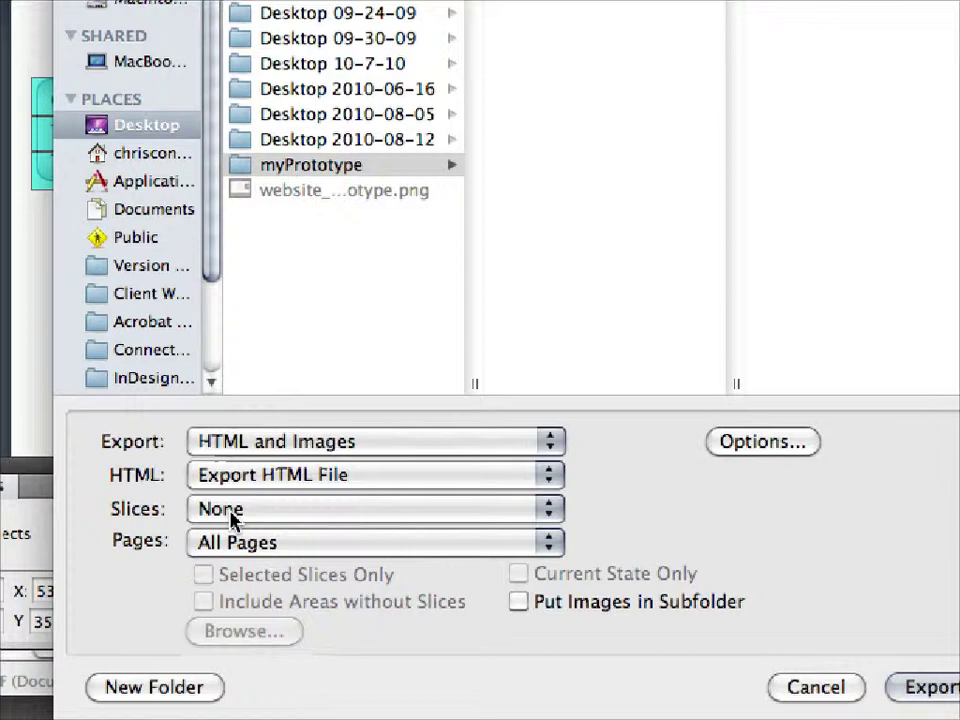
{"action": "left_click", "coordinate": [560, 606]}
{"action": "left_click", "coordinate": [561, 605]}
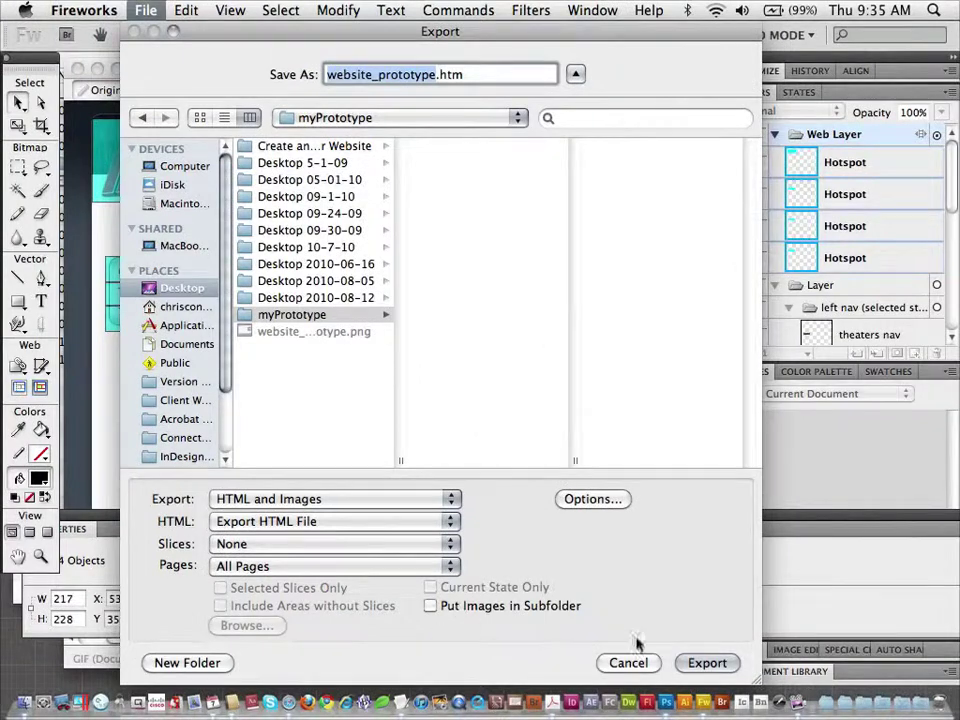
{"action": "left_click", "coordinate": [706, 665]}
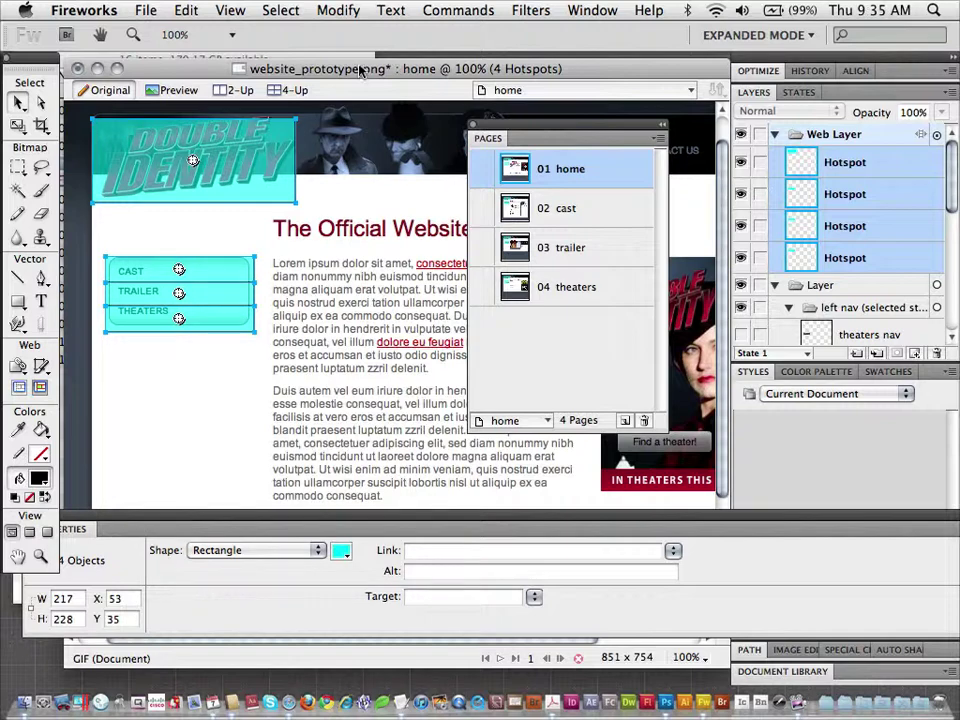
Hide Fireworks and open the myPrototype folder on the desktop.
{"action": "key", "text": "super+h"}
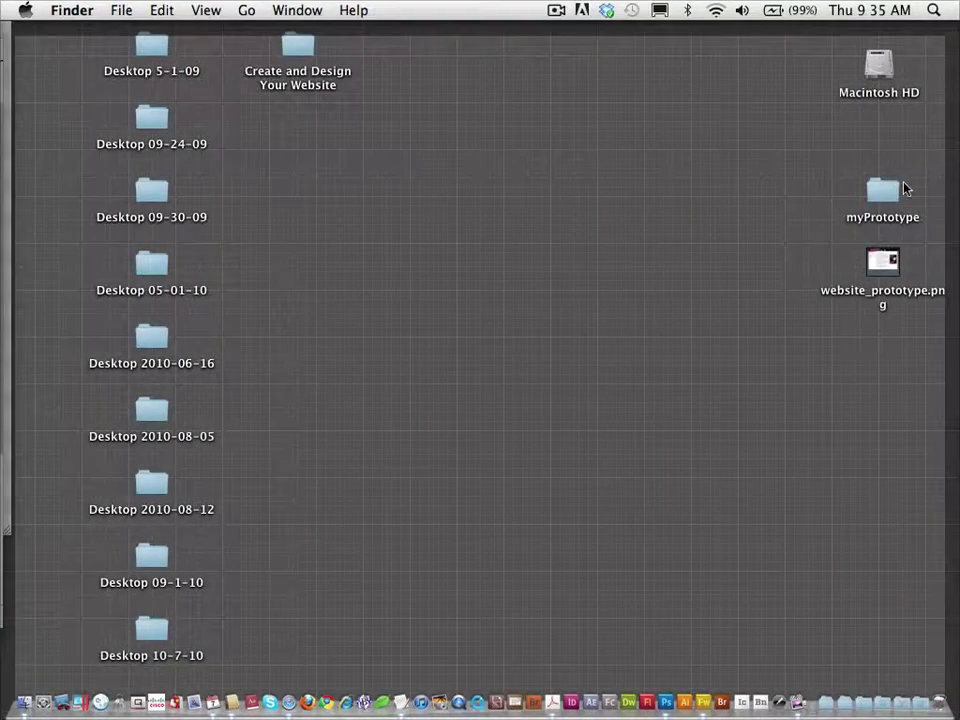
{"action": "double_click", "coordinate": [884, 195]}
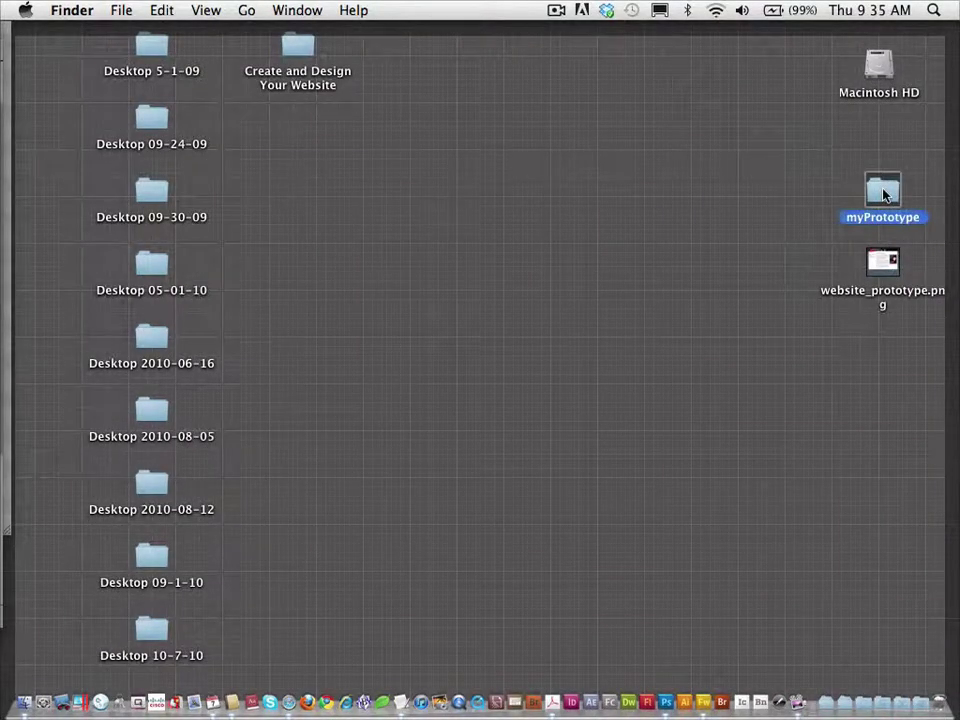
{"action": "left_click_drag", "start_coordinate": [180, 60], "coordinate": [283, 113]}
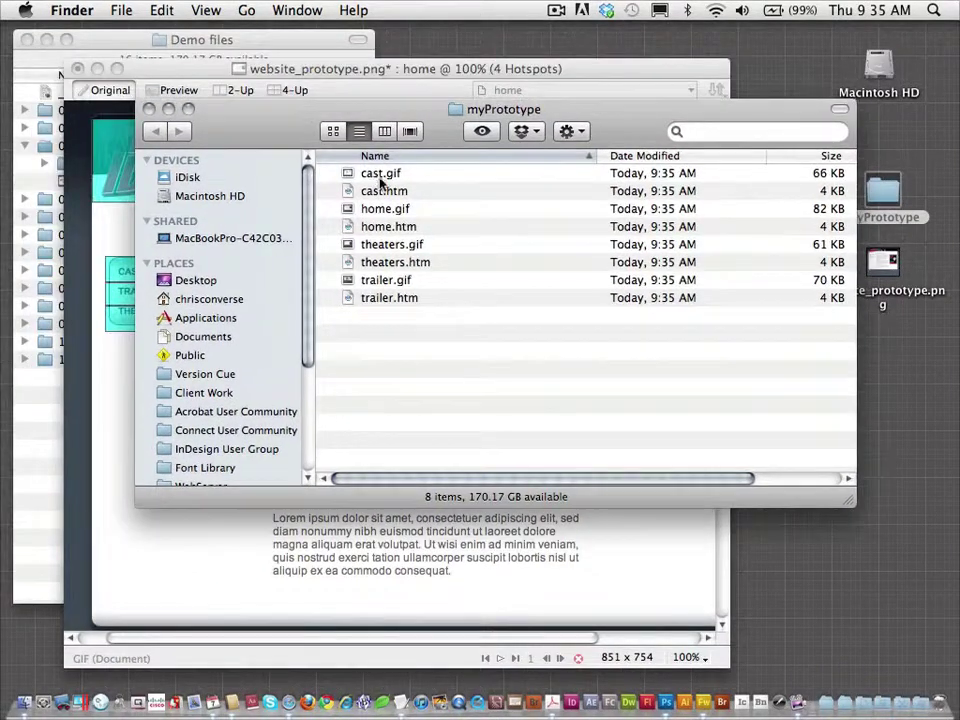
Go through the exported cast, home, theaters and trailer .htm and .gif files.
{"action": "left_click", "coordinate": [389, 193]}
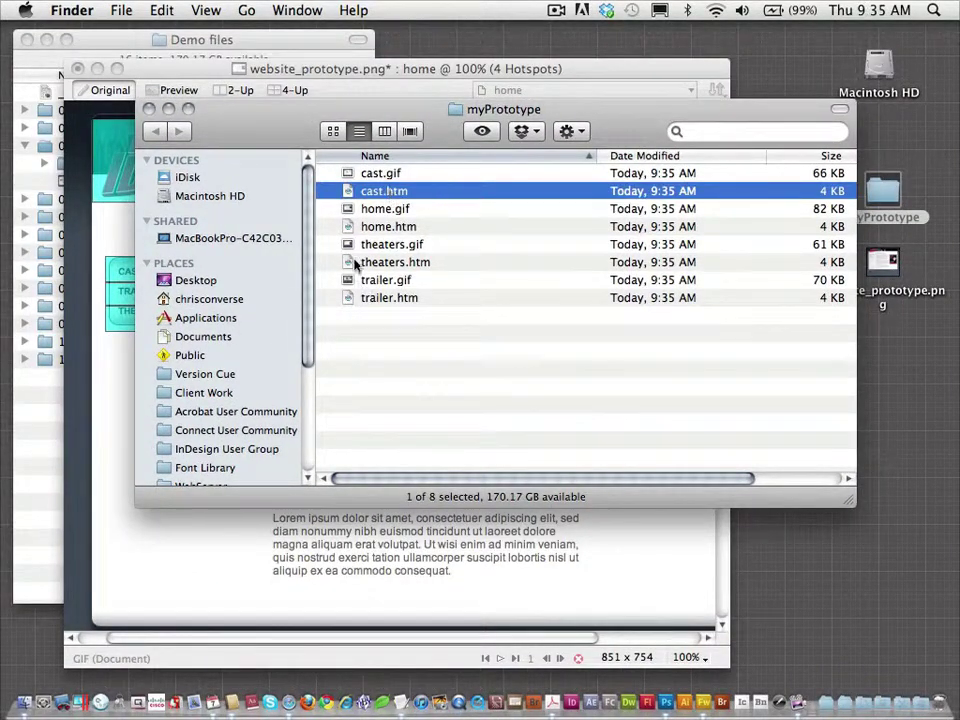
{"action": "left_click", "coordinate": [370, 227]}
{"action": "left_click", "coordinate": [390, 262]}
{"action": "left_click", "coordinate": [385, 295]}
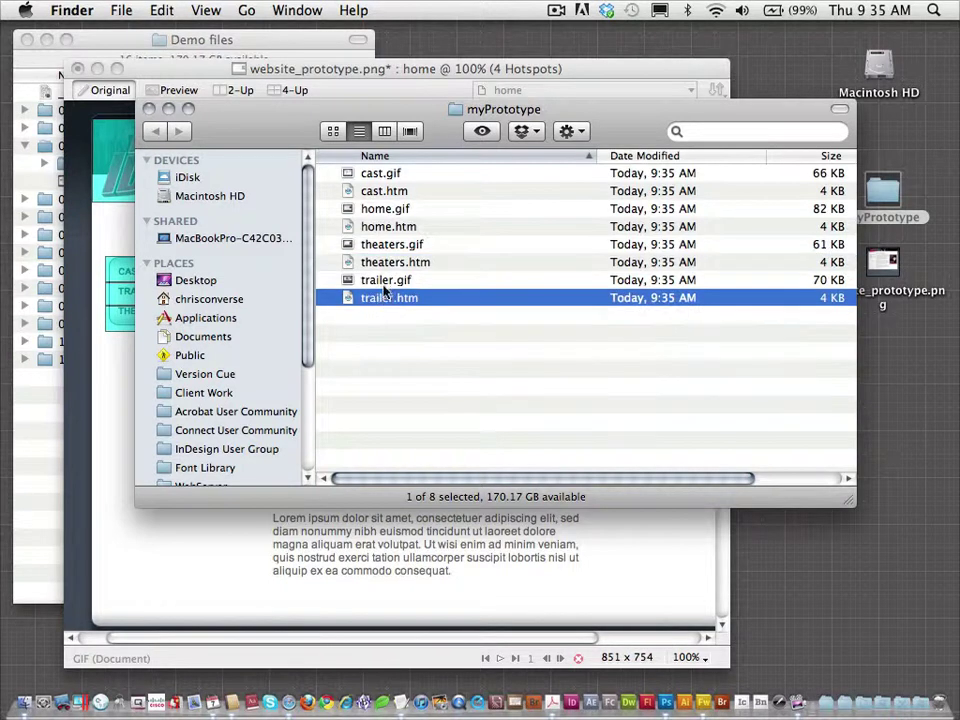
{"action": "left_click", "coordinate": [385, 280]}
{"action": "left_click", "coordinate": [385, 244]}
{"action": "left_click", "coordinate": [383, 208]}
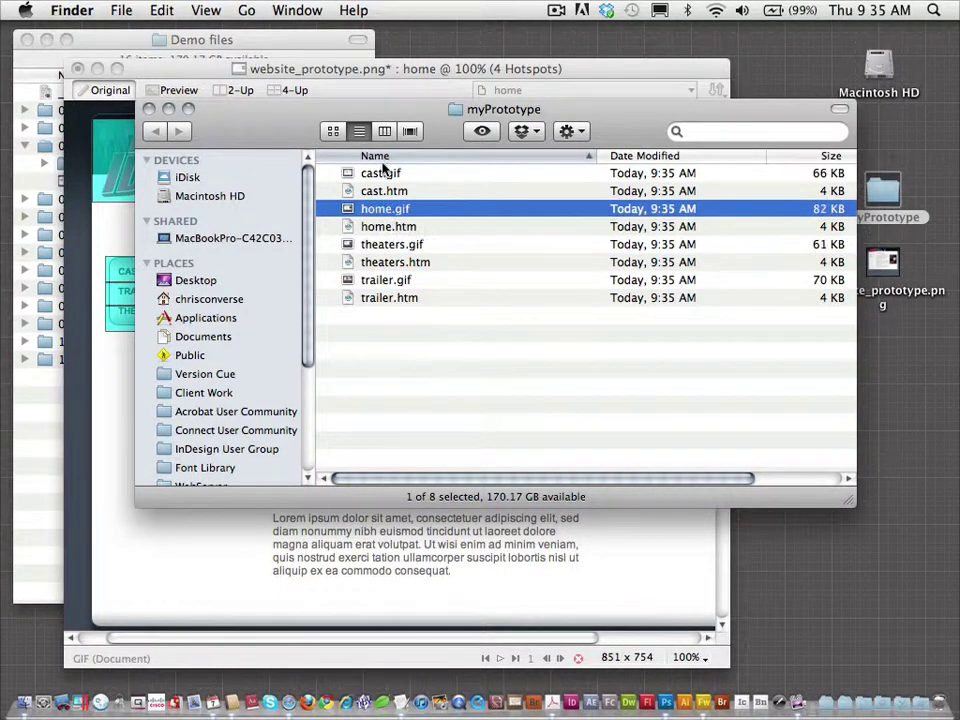
{"action": "left_click", "coordinate": [385, 190]}
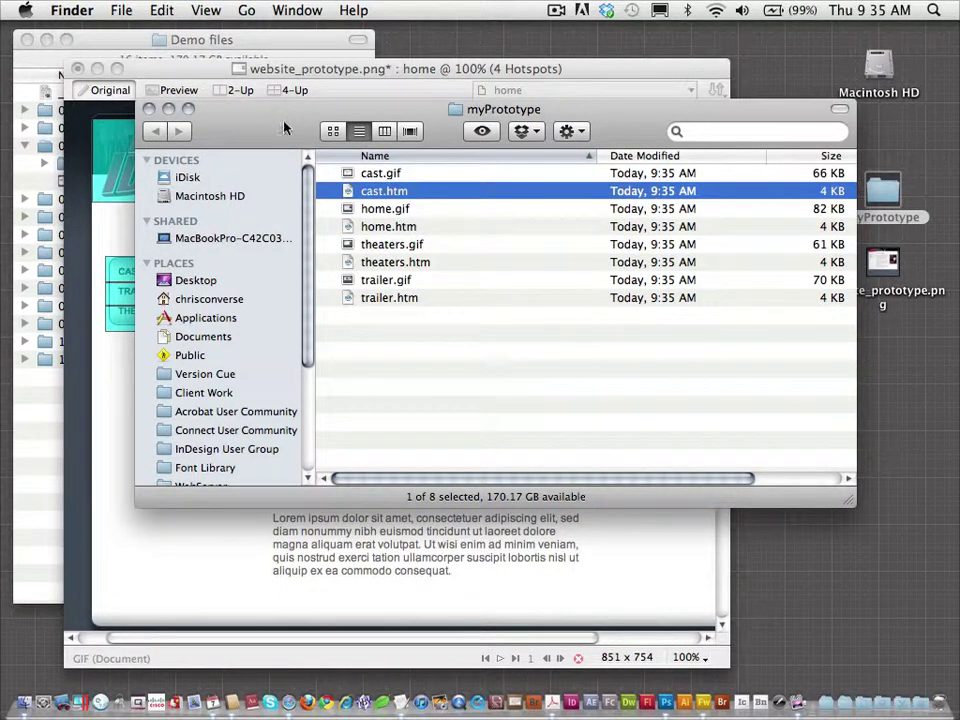
Open home.htm in Safari and follow the CAST link, then the TRAILER link to trailer.htm.
{"action": "double_click", "coordinate": [348, 227]}
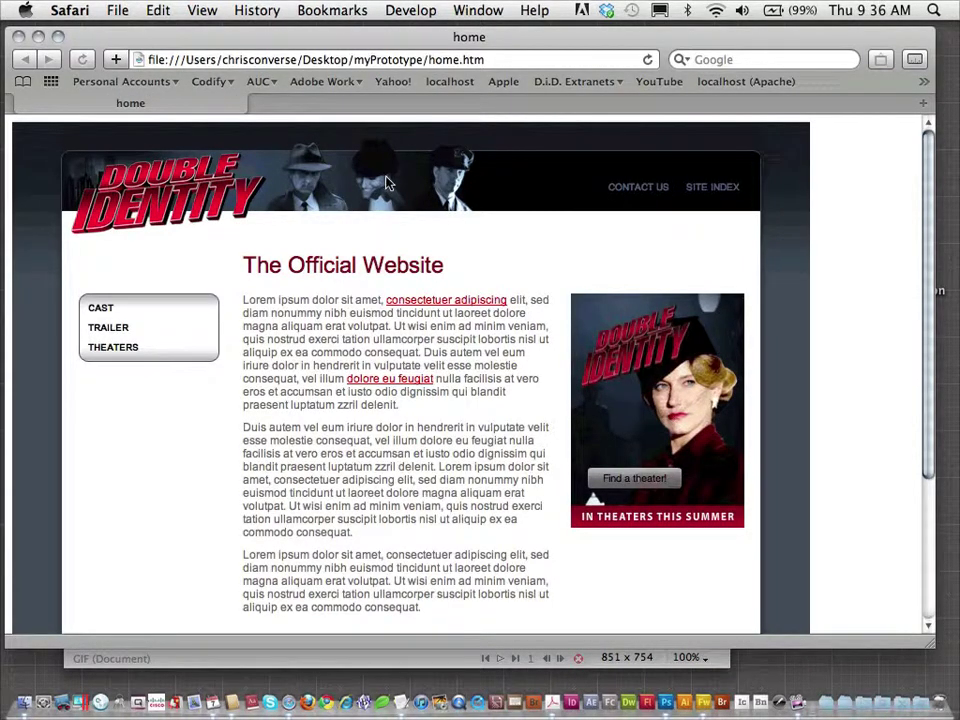
{"action": "mouse_move", "coordinate": [370, 38]}
{"action": "left_mouse_down"}
{"action": "mouse_move", "coordinate": [367, 52]}
{"action": "mouse_move", "coordinate": [369, 39]}
{"action": "left_mouse_up"}
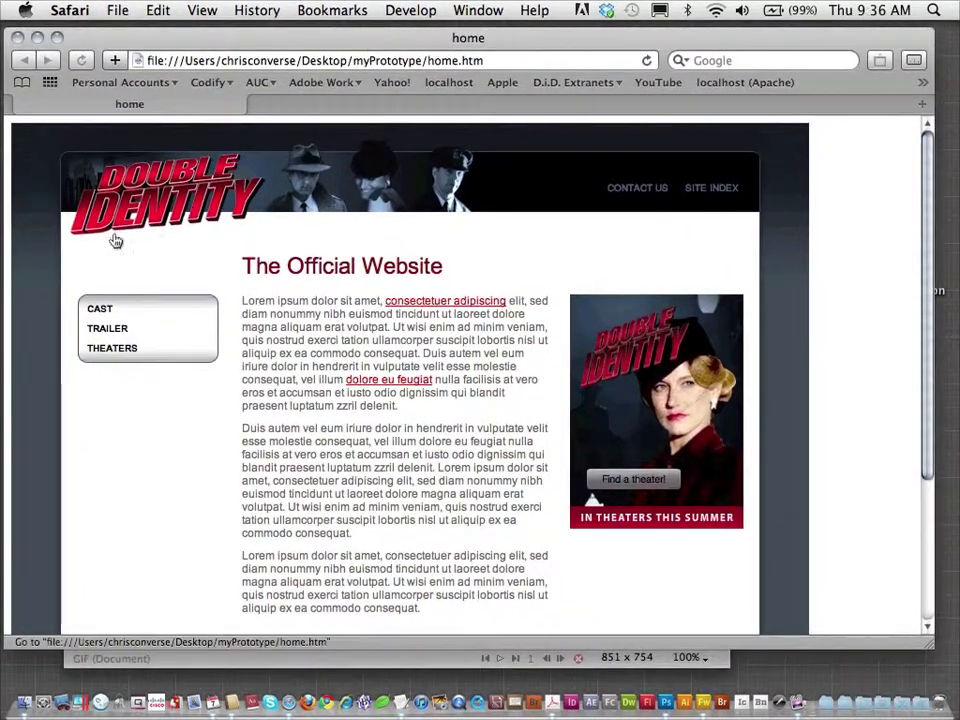
{"action": "left_click", "coordinate": [100, 308]}
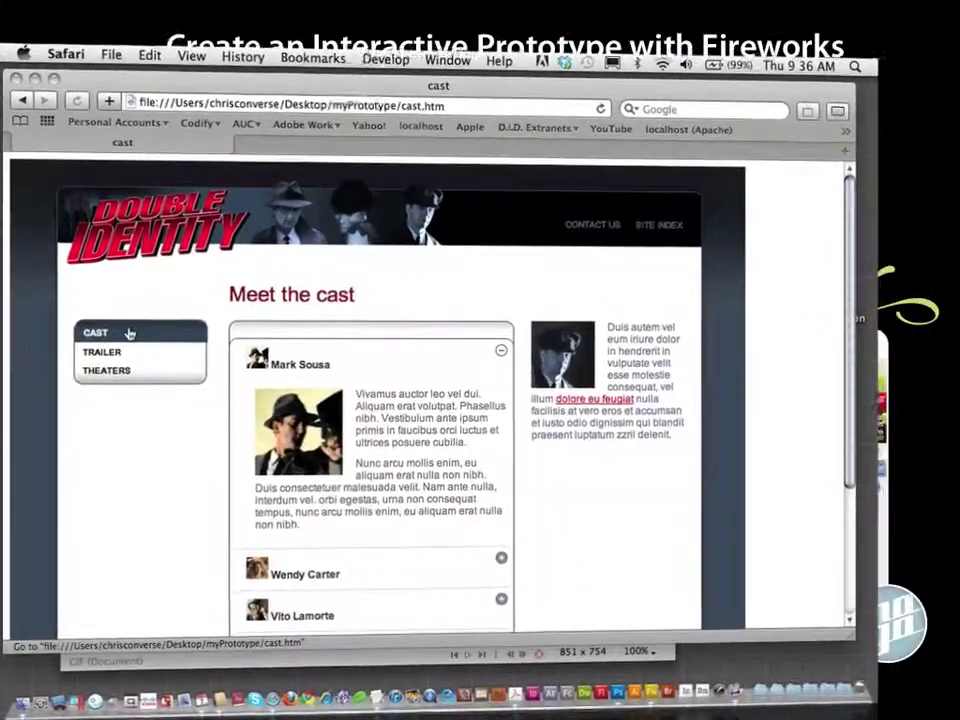
{"action": "left_click", "coordinate": [102, 352]}
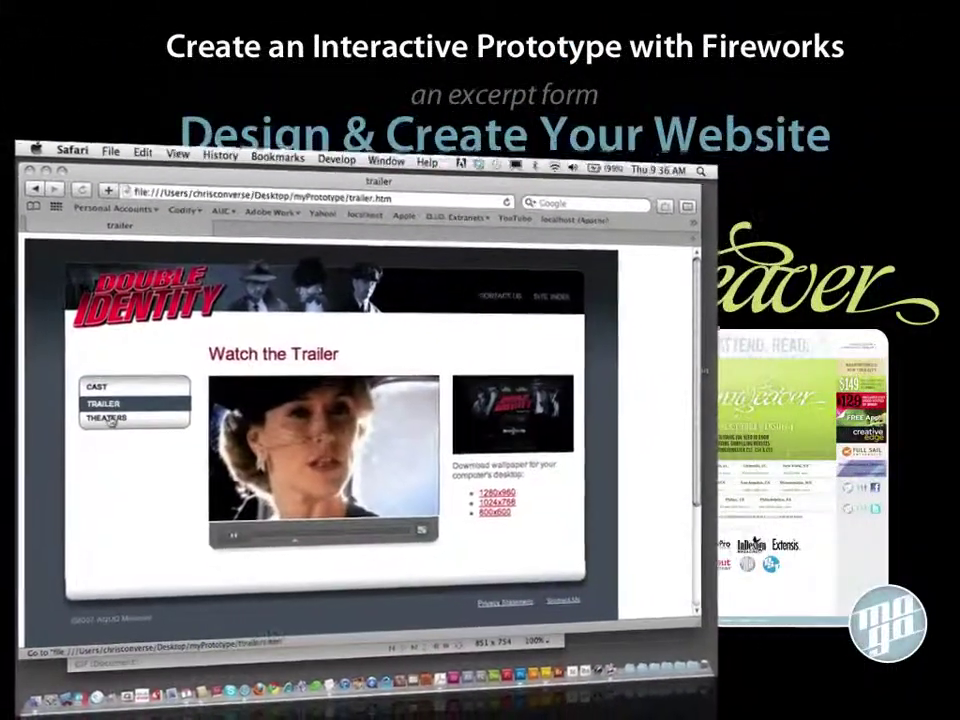